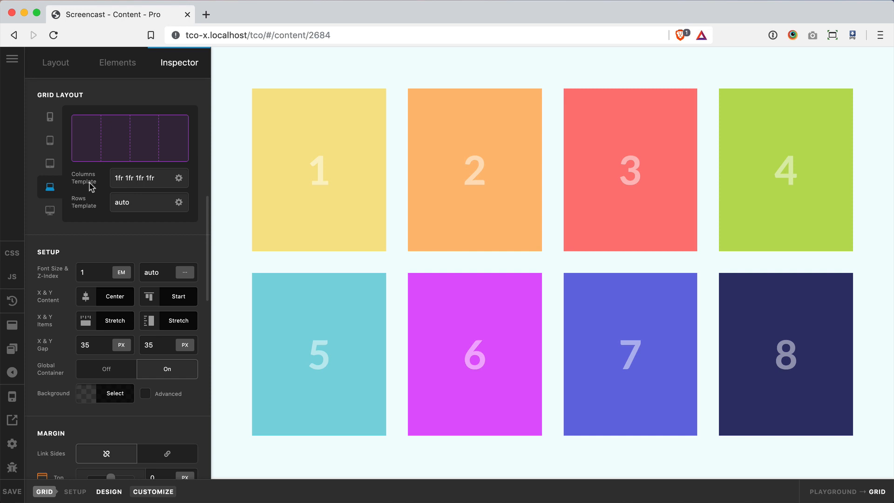
Set the second column of the grid's laptop-size columns template to 2fr.
{"action": "left_click", "coordinate": [141, 182]}
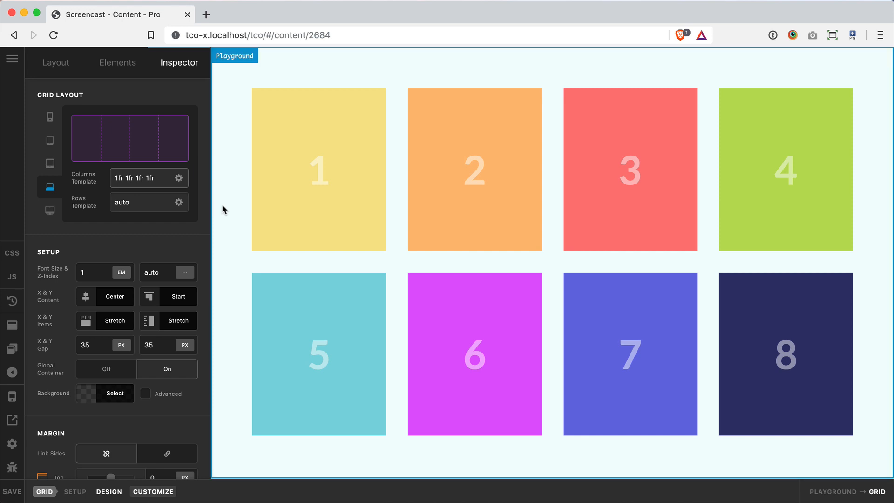
{"action": "key", "text": "shift+Left"}
{"action": "type", "text": "2"}
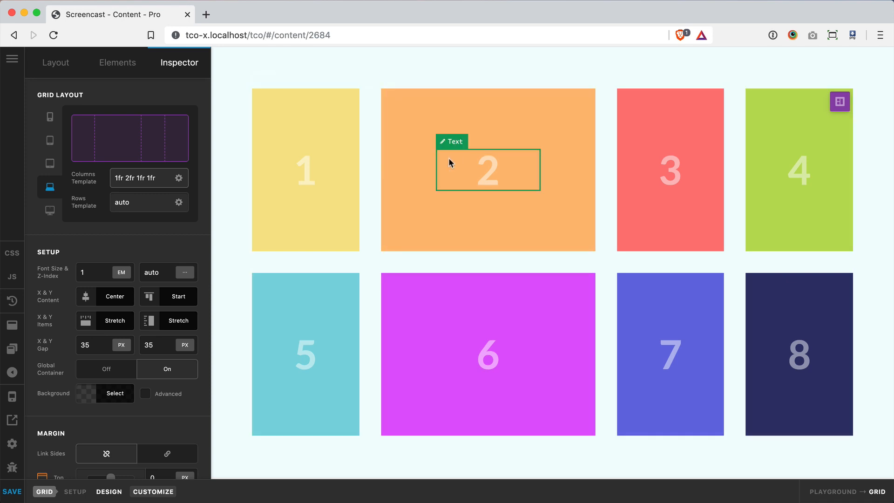
Reset the second column in the columns template to 1fr.
{"action": "left_click", "coordinate": [129, 177]}
{"action": "key", "text": "BackSpace"}
{"action": "type", "text": "1fr"}
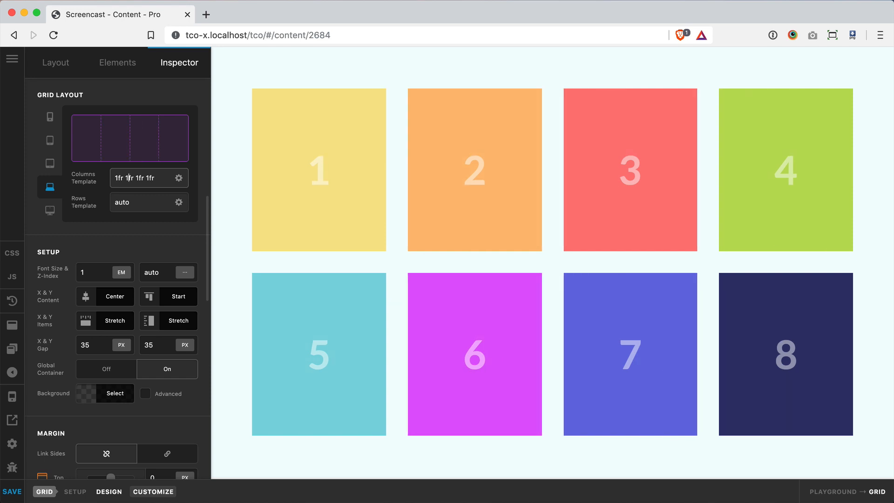
Set the first and last columns of the four-column template to 200px, keeping the middle two at 1fr.
{"action": "key", "text": "super+a"}
{"action": "key", "text": "Left"}
{"action": "key", "text": "alt+shift+Right"}
{"action": "type", "text": "200px"}
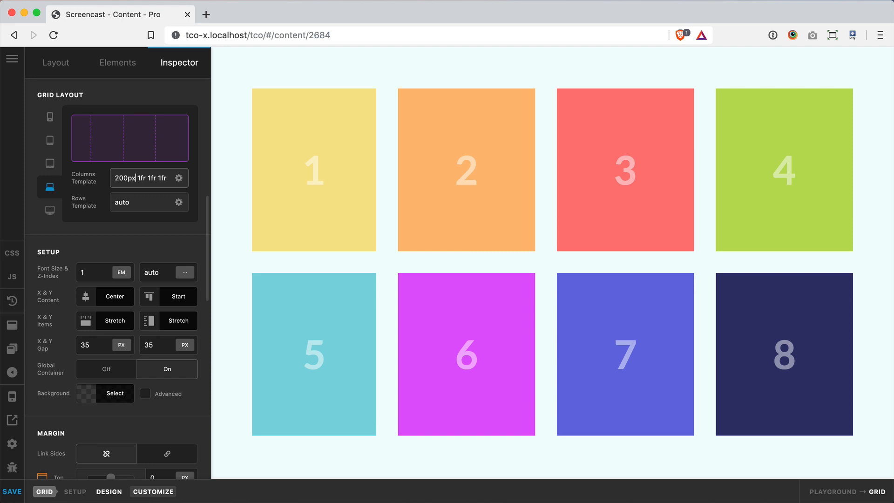
{"action": "key", "text": "alt+shift+Left"}
{"action": "key", "text": "super+c"}
{"action": "key", "text": "End"}
{"action": "key", "text": "alt+shift+Left"}
{"action": "key", "text": "super+v"}
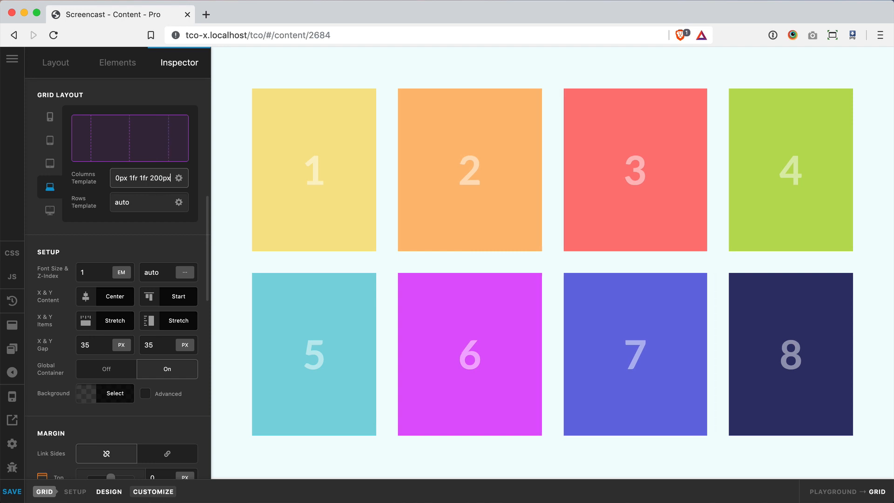
Reduce the first and last columns of the template to 100px.
{"action": "key", "text": "BackSpace"}
{"action": "type", "text": "1"}
{"action": "key", "text": "Home"}
{"action": "key", "text": "BackSpace"}
{"action": "type", "text": "1"}
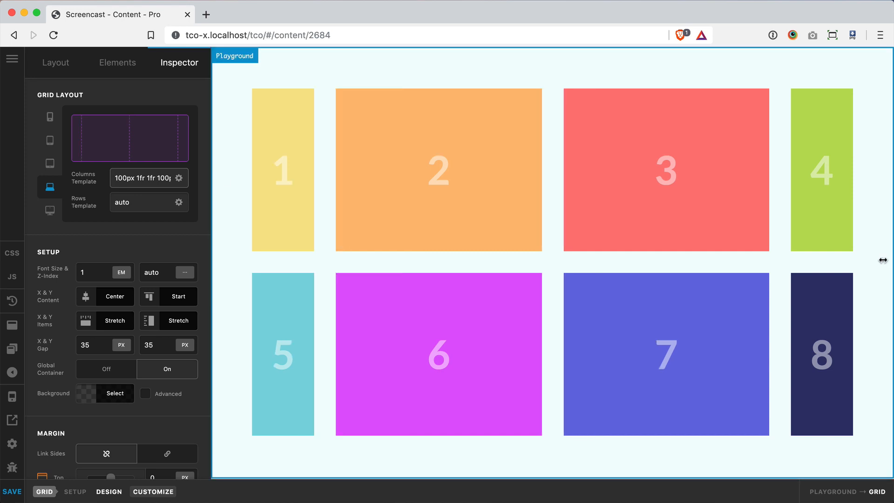
{"action": "mouse_move", "coordinate": [889, 258]}
{"action": "left_mouse_down"}
{"action": "mouse_move", "coordinate": [796, 256]}
{"action": "mouse_move", "coordinate": [890, 269]}
{"action": "left_mouse_up"}
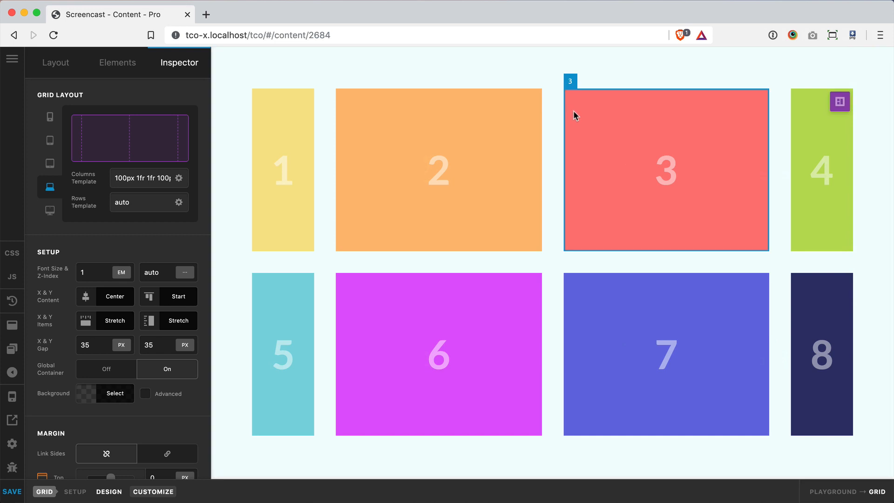
Replace the columns template with a single 200px column, and reset it to 1fr 1fr 1fr 1fr.
{"action": "triple_click", "coordinate": [145, 178]}
{"action": "type", "text": "200px"}
{"action": "triple_click", "coordinate": [145, 178]}
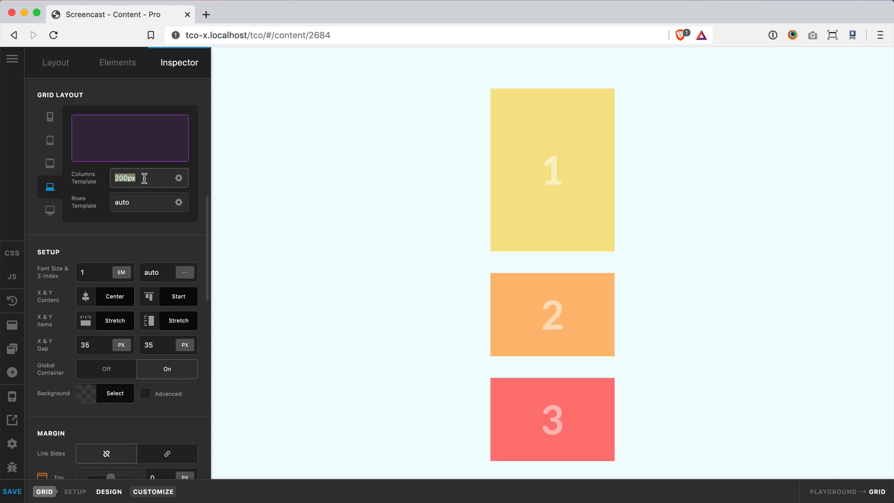
{"action": "type", "text": "1fr 1fr 1fr 1fr 1fr"}
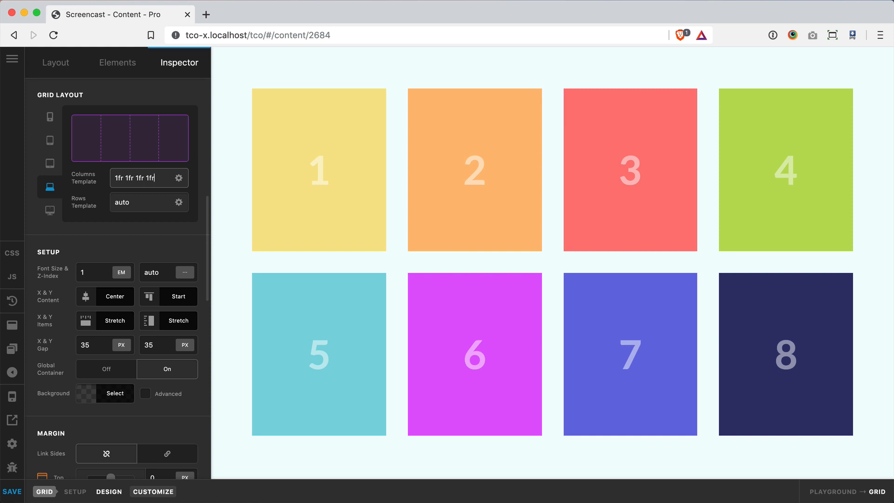
Remove the fourth 1fr column from the columns template and add it back.
{"action": "key", "text": "shift+Left"}
{"action": "key", "text": "shift+Left"}
{"action": "key", "text": "shift+Left"}
{"action": "key", "text": "BackSpace"}
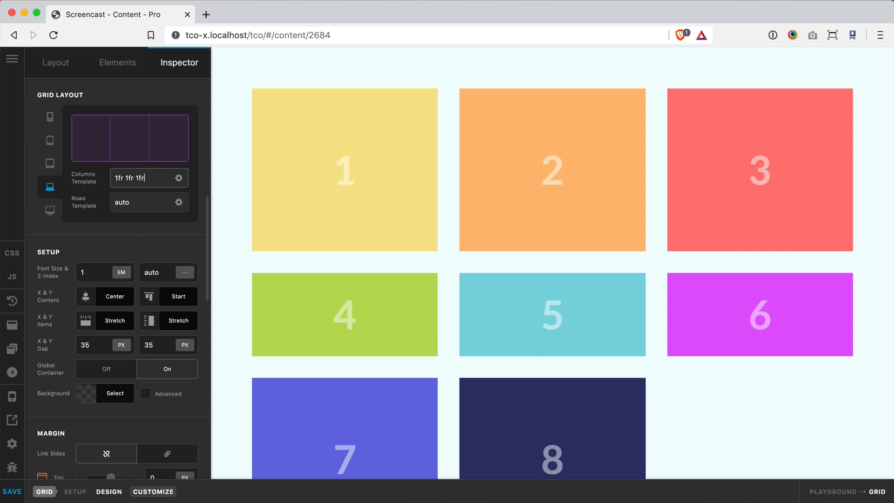
{"action": "type", "text": "1fr"}
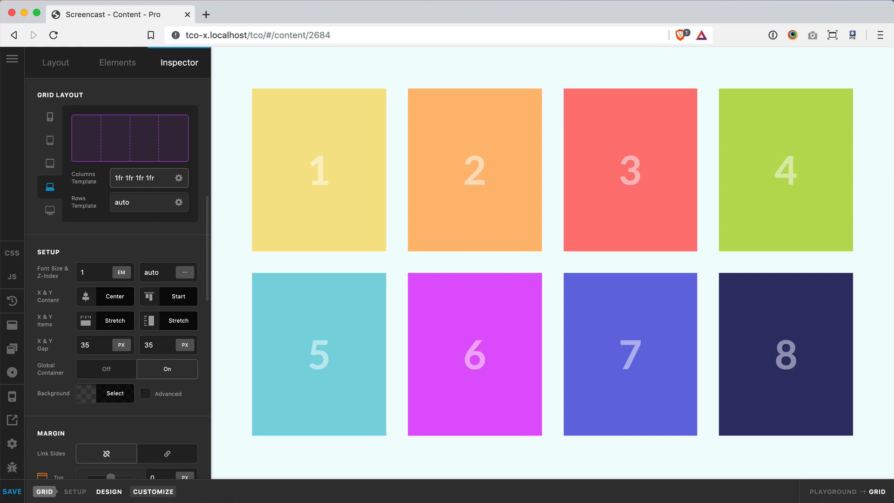
Set the grid's rows template to two equal rows, 1fr 1fr.
{"action": "left_click", "coordinate": [156, 204]}
{"action": "left_click", "coordinate": [148, 182]}
{"action": "double_click", "coordinate": [138, 204]}
{"action": "type", "text": "1fr 1fr"}
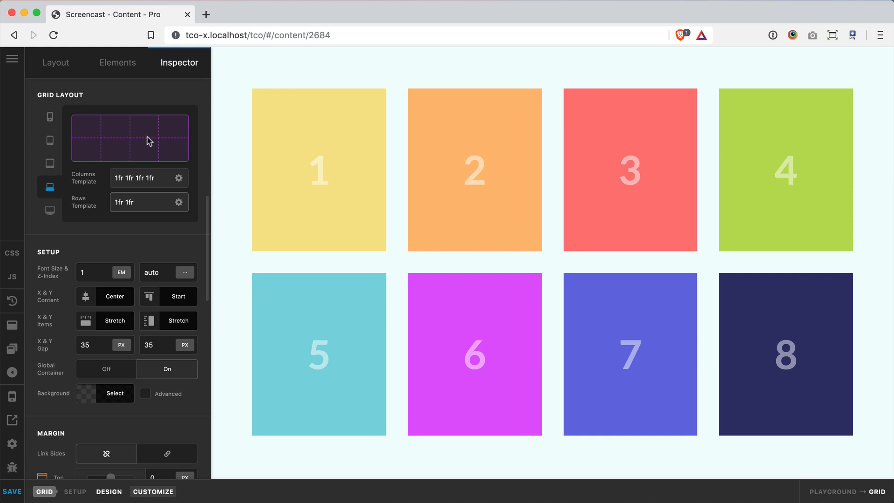
Set the second row to 1.5fr in the rows template, and reset the rows template to auto.
{"action": "key", "text": "Left"}
{"action": "key", "text": "Left"}
{"action": "type", "text": ".5"}
{"action": "scroll", "coordinate": [379, 121], "scroll_direction": "down", "scroll_amount": 2}
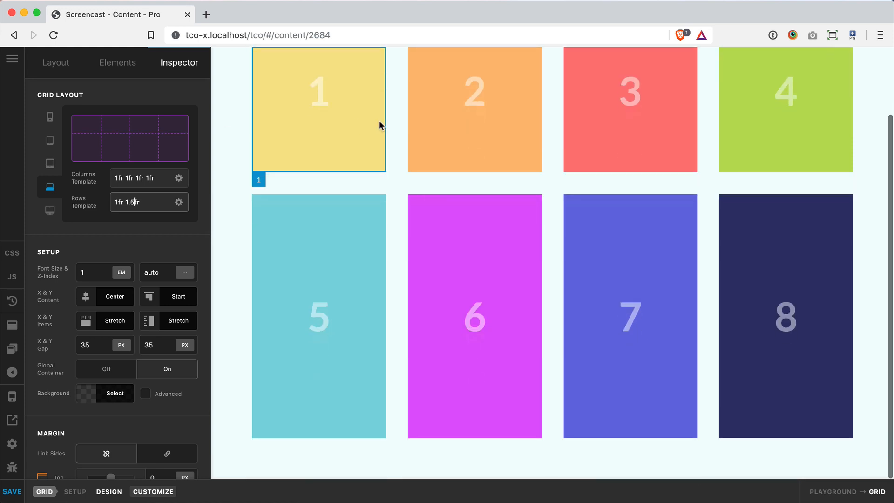
{"action": "scroll", "coordinate": [539, 313], "scroll_direction": "up", "scroll_amount": 2}
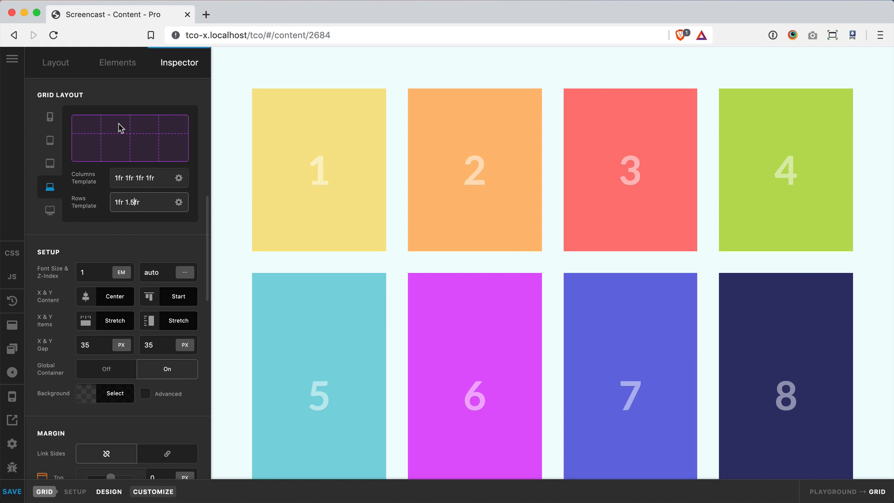
{"action": "key", "text": "super+a"}
{"action": "type", "text": "auto"}
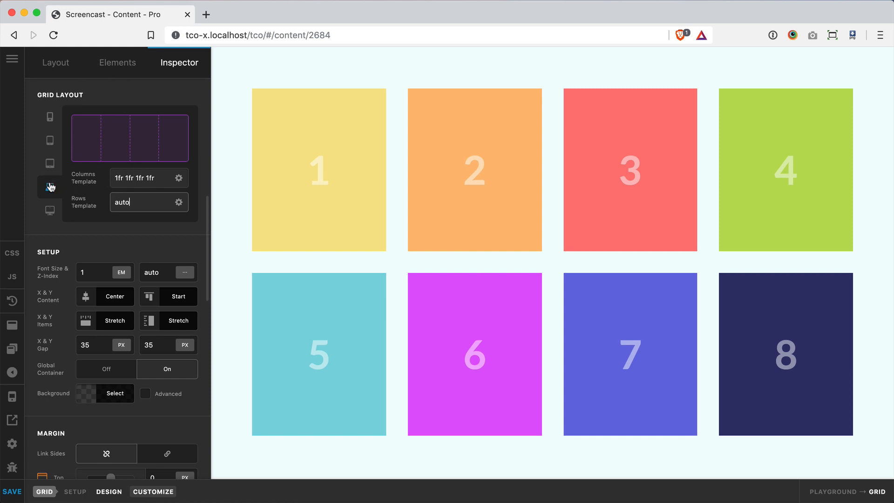
Review the column and row templates stored for the tablet and phone breakpoints, and return to the laptop breakpoint.
{"action": "left_click", "coordinate": [49, 163]}
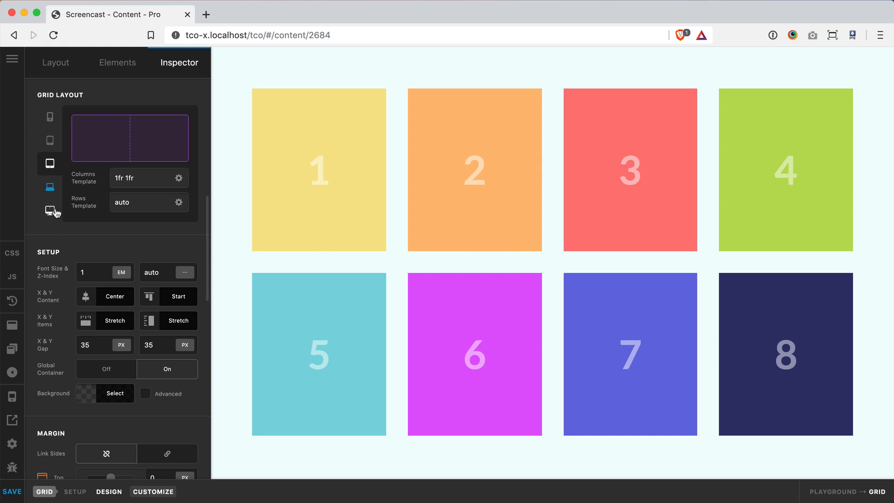
{"action": "left_click", "coordinate": [51, 189]}
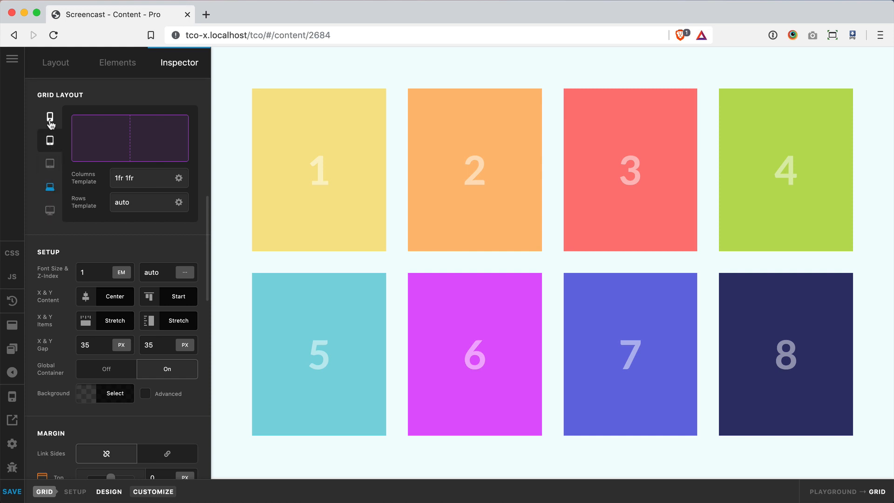
{"action": "left_click", "coordinate": [50, 119]}
{"action": "left_click", "coordinate": [51, 188]}
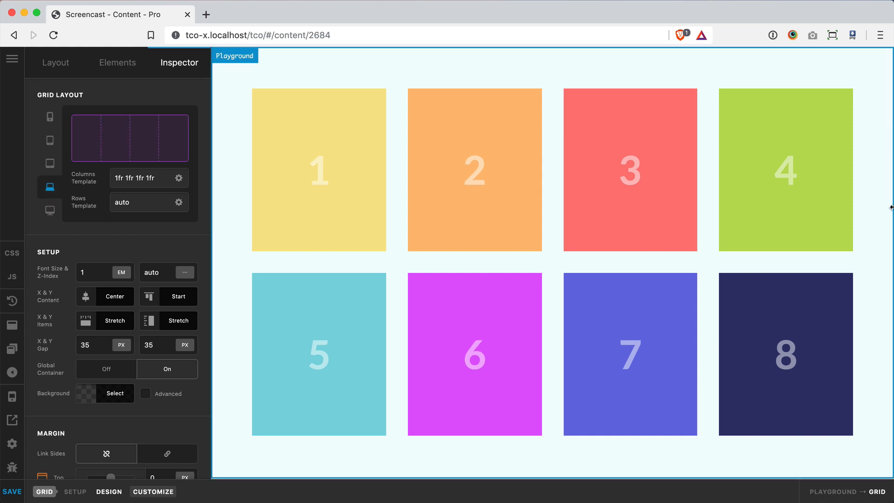
Narrow the browser window to the tablet breakpoint, set its columns template to 1fr 1fr 1fr, and restore the window width.
{"action": "left_click_drag", "start_coordinate": [890, 208], "coordinate": [799, 208]}
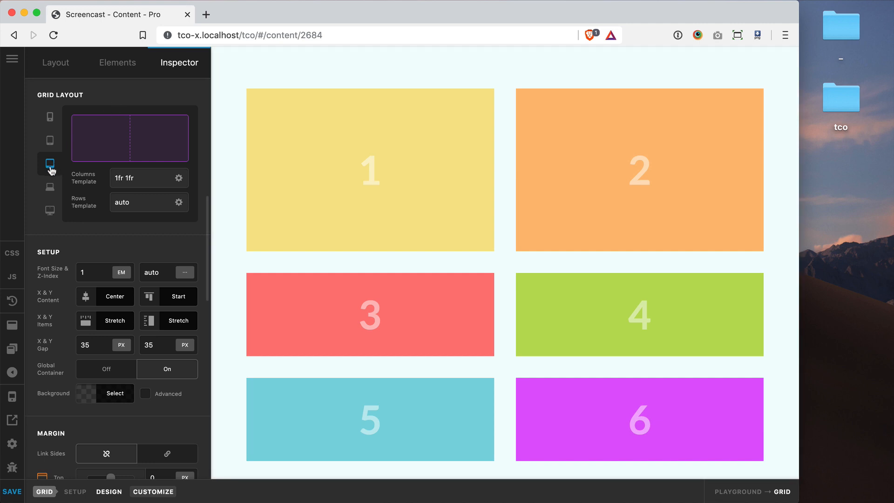
{"action": "left_click", "coordinate": [143, 177]}
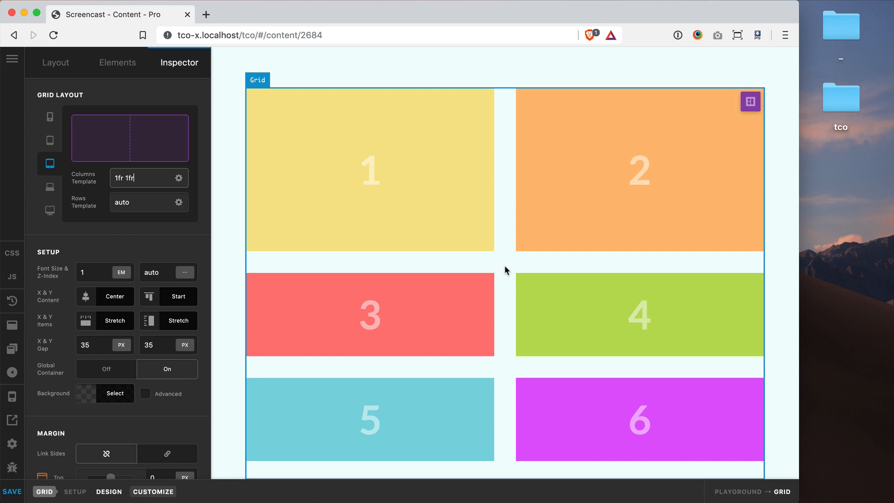
{"action": "type", "text": "1fr"}
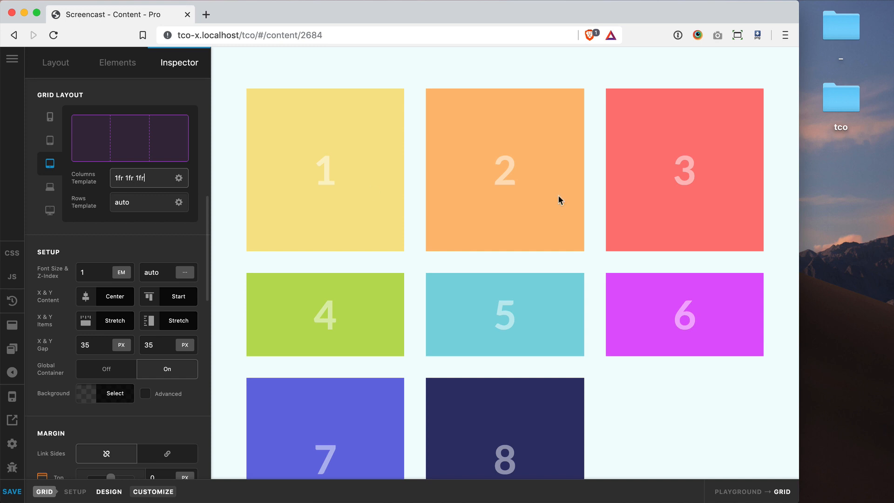
{"action": "left_click_drag", "start_coordinate": [798, 247], "coordinate": [889, 292]}
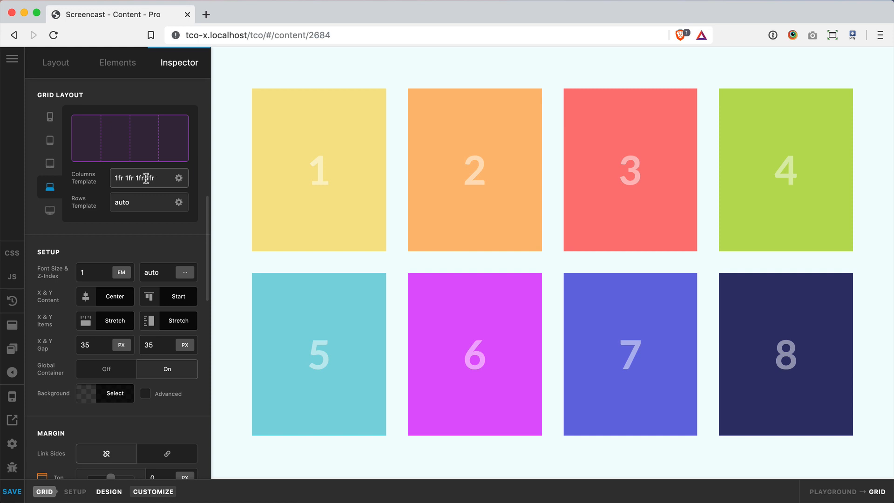
In the columns template manager, move the first 1fr entry to third place and toggle the third entry's visibility off and on.
{"action": "left_click", "coordinate": [179, 178]}
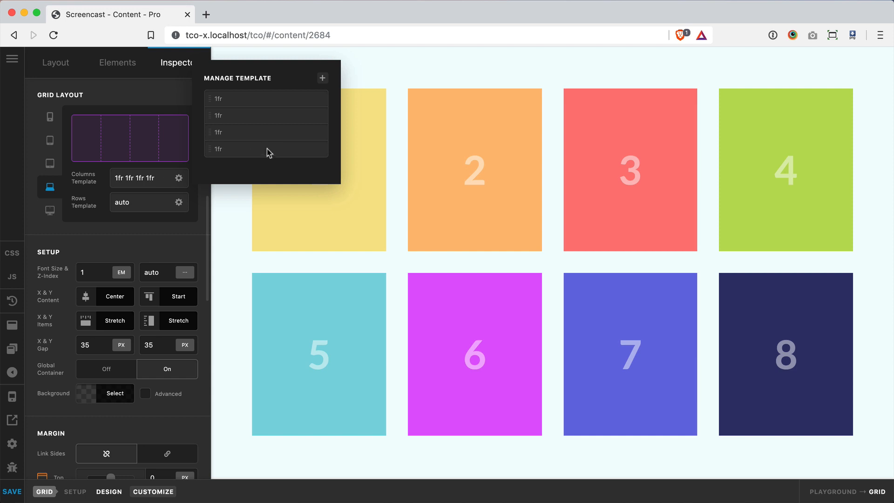
{"action": "left_click_drag", "start_coordinate": [250, 102], "coordinate": [254, 137]}
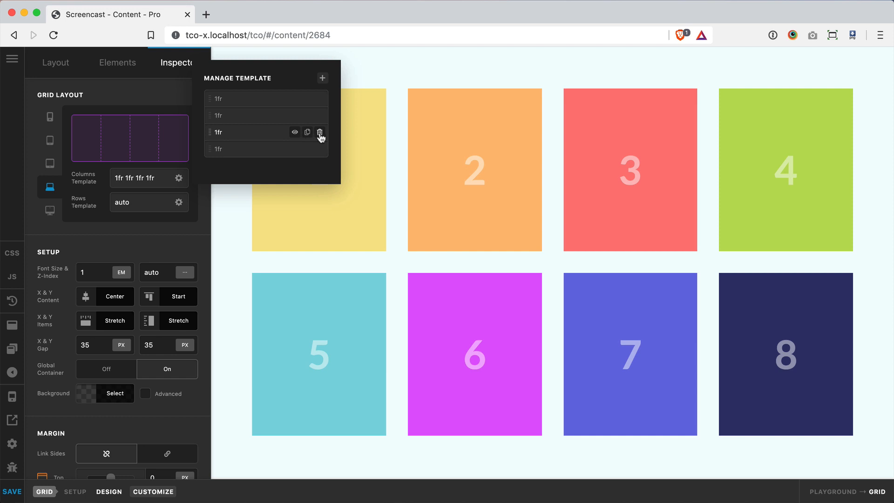
{"action": "left_click", "coordinate": [295, 133]}
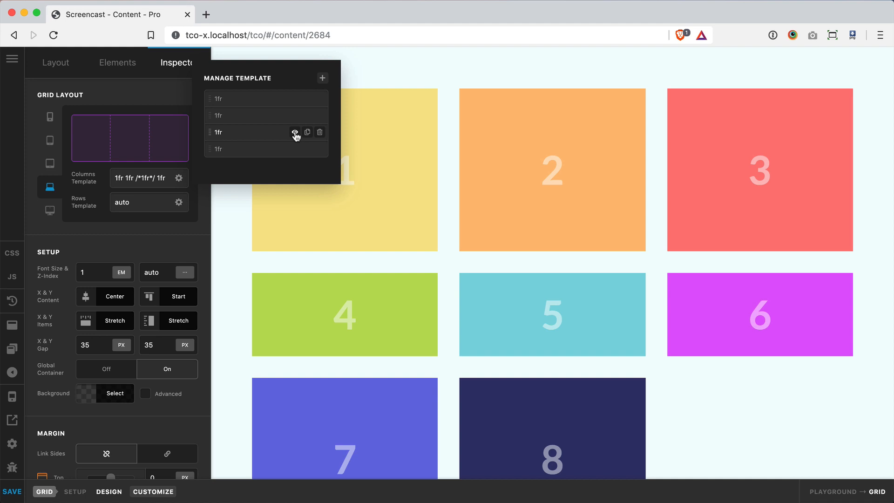
{"action": "left_click", "coordinate": [295, 133]}
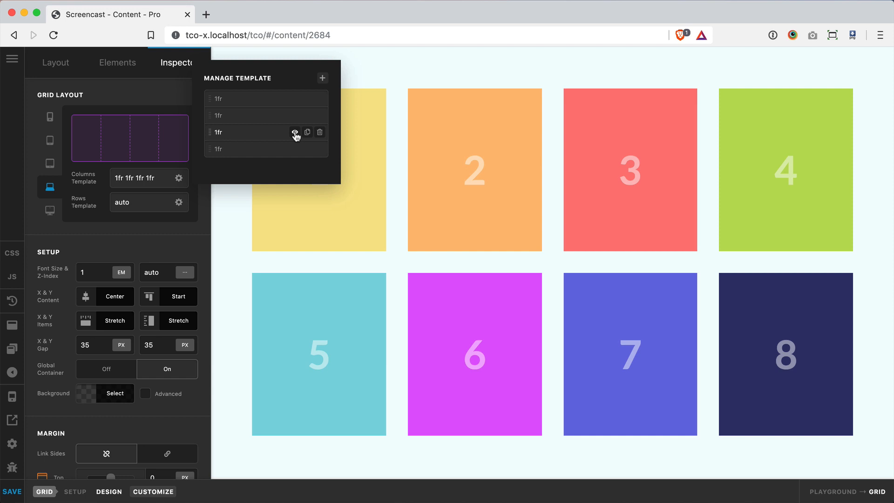
{"action": "left_click", "coordinate": [79, 215]}
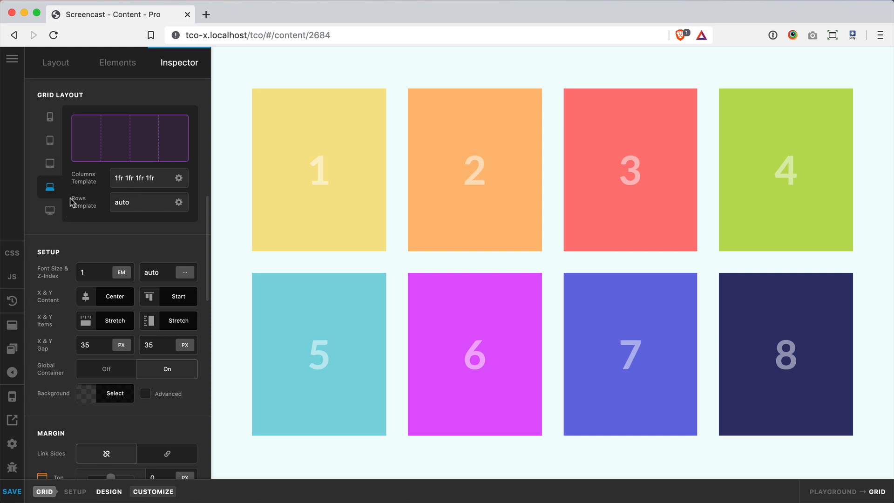
{"action": "left_click", "coordinate": [179, 181]}
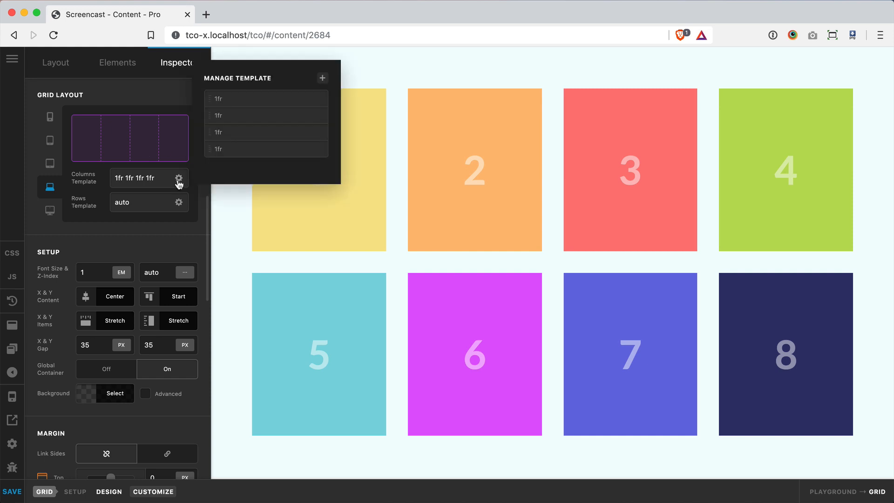
{"action": "left_click", "coordinate": [85, 180]}
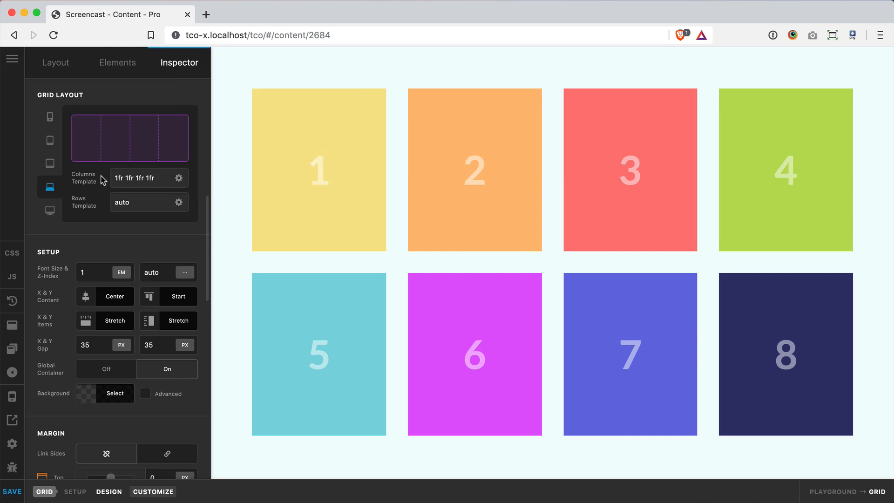
{"action": "left_click", "coordinate": [178, 182]}
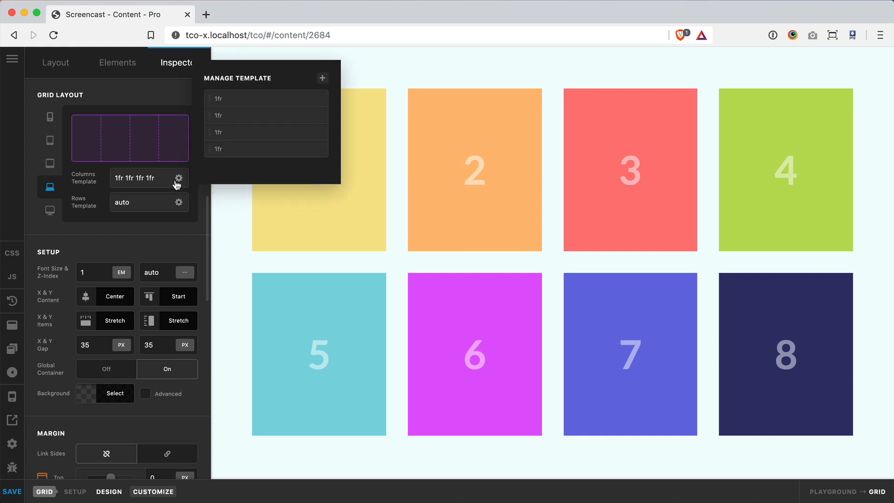
{"action": "left_click", "coordinate": [111, 181]}
{"action": "left_click", "coordinate": [88, 185]}
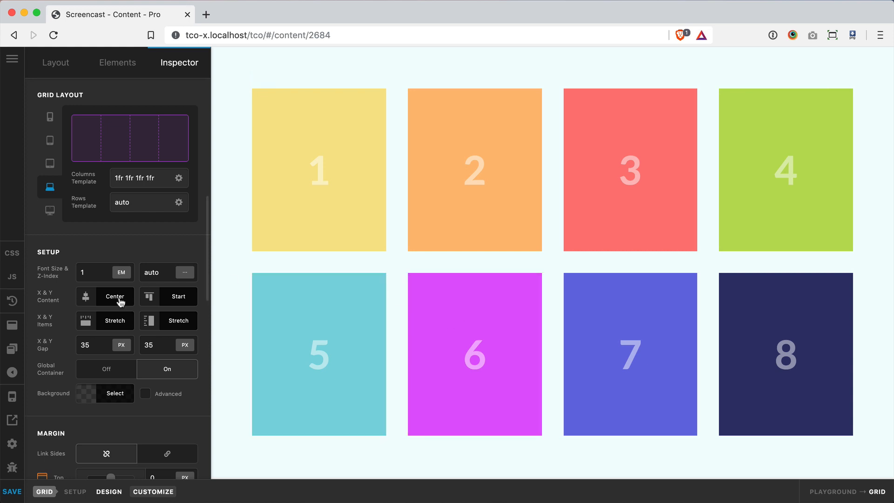
Replace the laptop columns template with four fixed columns, 100px 100px 100px 100px.
{"action": "triple_click", "coordinate": [133, 180]}
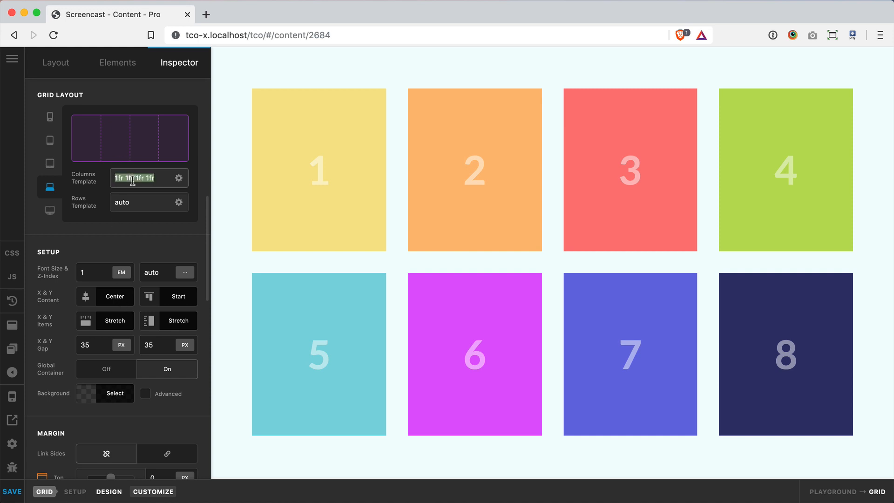
{"action": "type", "text": "100px 100p"}
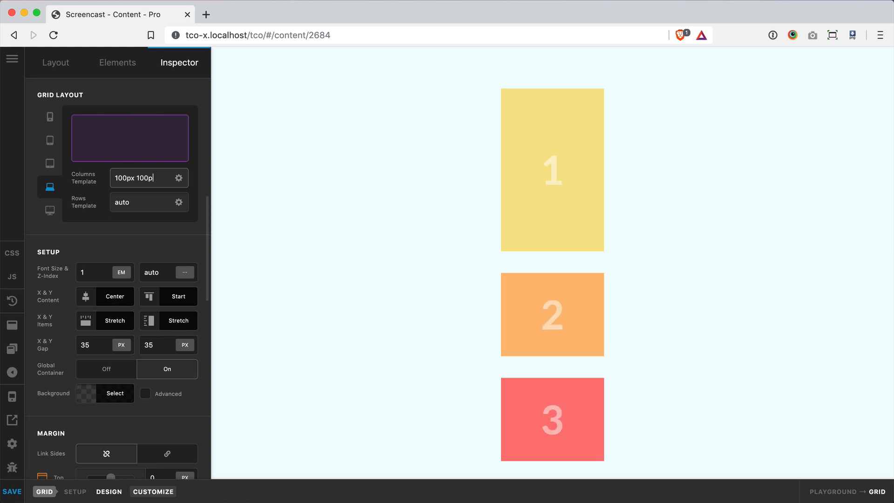
{"action": "type", "text": "x 100px"}
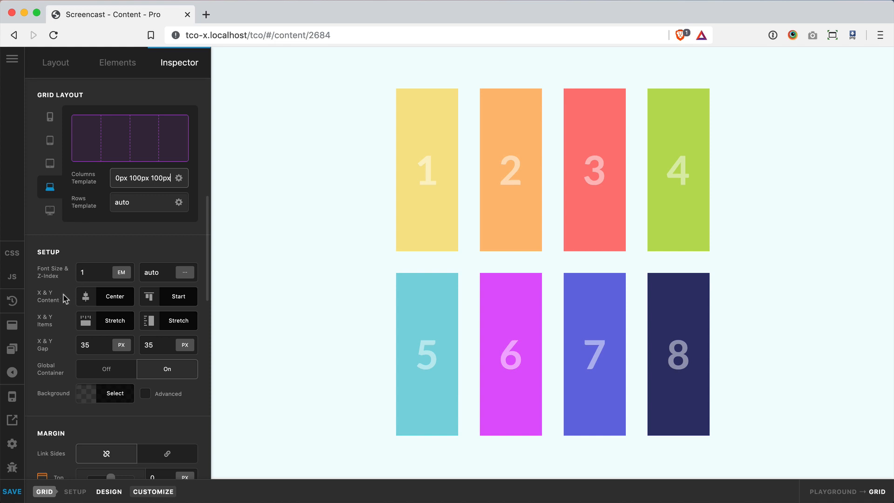
Set the grid's X content alignment to Start.
{"action": "left_click", "coordinate": [116, 303]}
{"action": "left_click", "coordinate": [184, 111]}
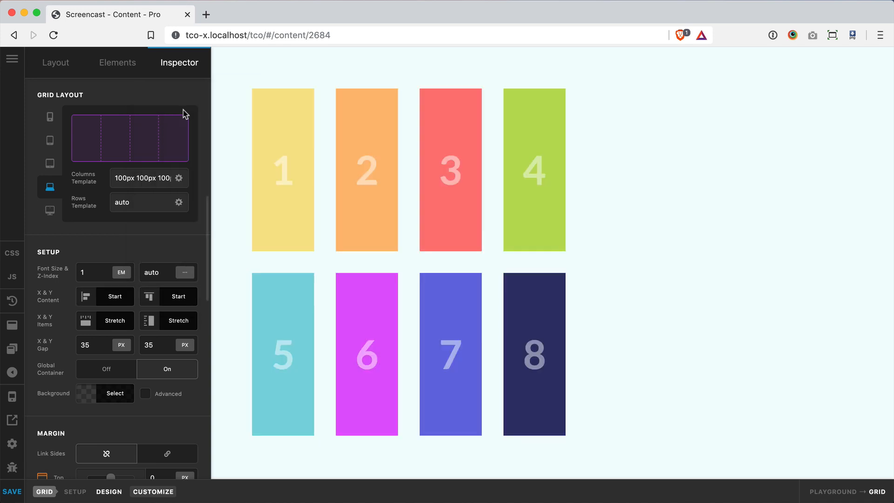
Try End, S-Between and S-Evenly for the grid's X content alignment, settle on Center, and reset the laptop columns template to 1fr 1fr 1fr 1fr.
{"action": "left_click", "coordinate": [116, 301]}
{"action": "left_click", "coordinate": [211, 173]}
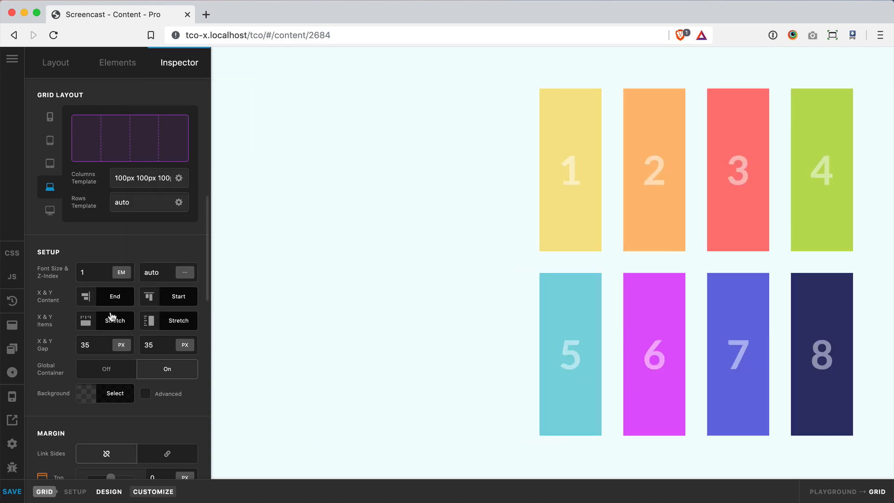
{"action": "left_click", "coordinate": [115, 299]}
{"action": "left_click", "coordinate": [206, 232]}
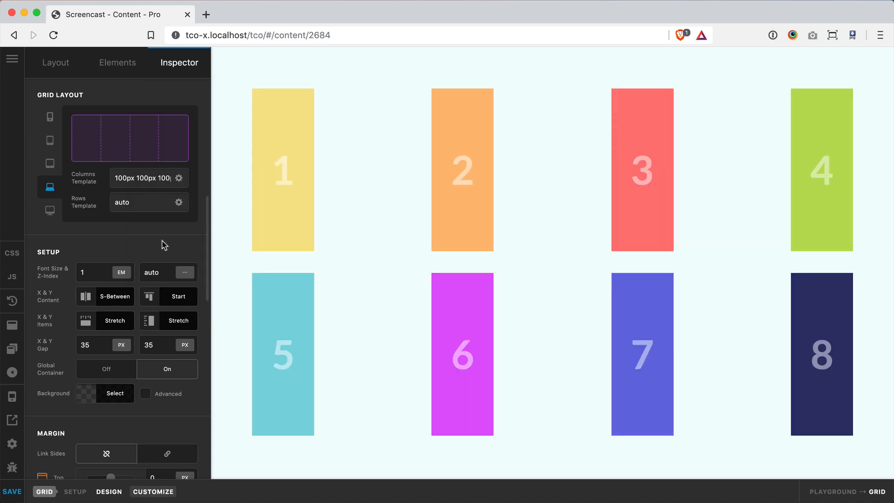
{"action": "left_click", "coordinate": [116, 299]}
{"action": "left_click", "coordinate": [207, 291]}
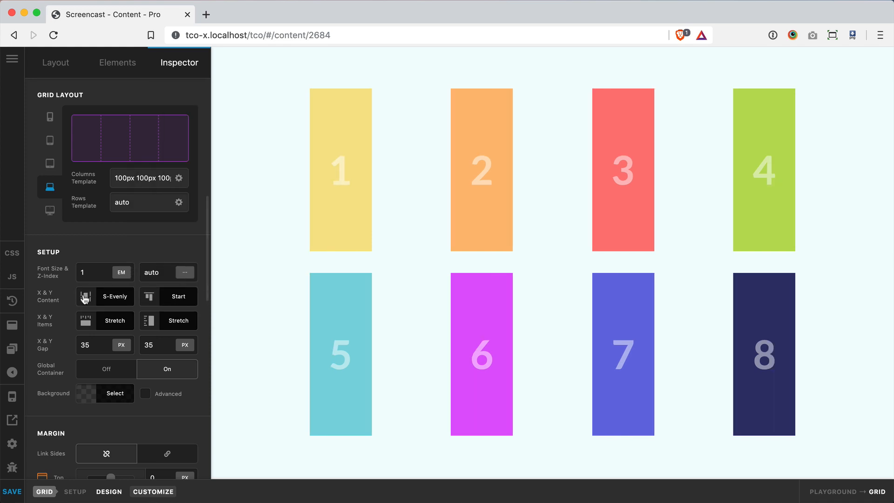
{"action": "left_click", "coordinate": [100, 302]}
{"action": "left_click", "coordinate": [192, 138]}
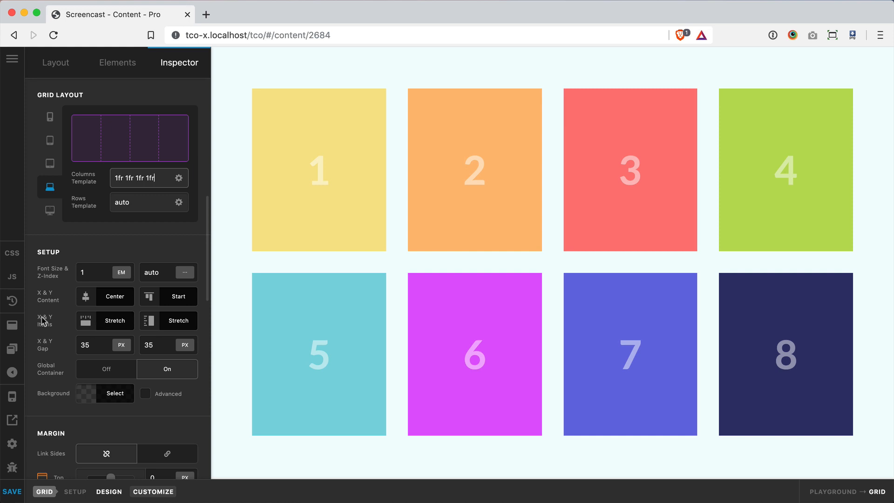
Try Start, Center and End for the grid's X items alignment and set it back to Stretch.
{"action": "left_click", "coordinate": [108, 325]}
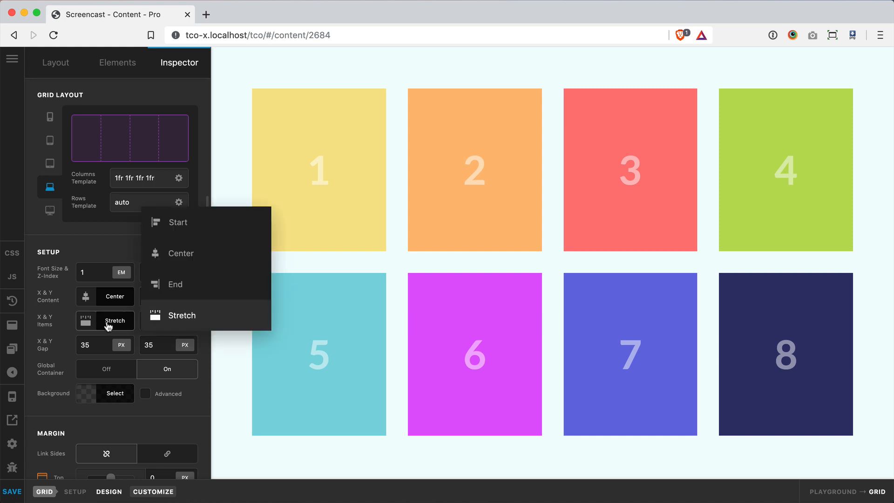
{"action": "left_click", "coordinate": [213, 227]}
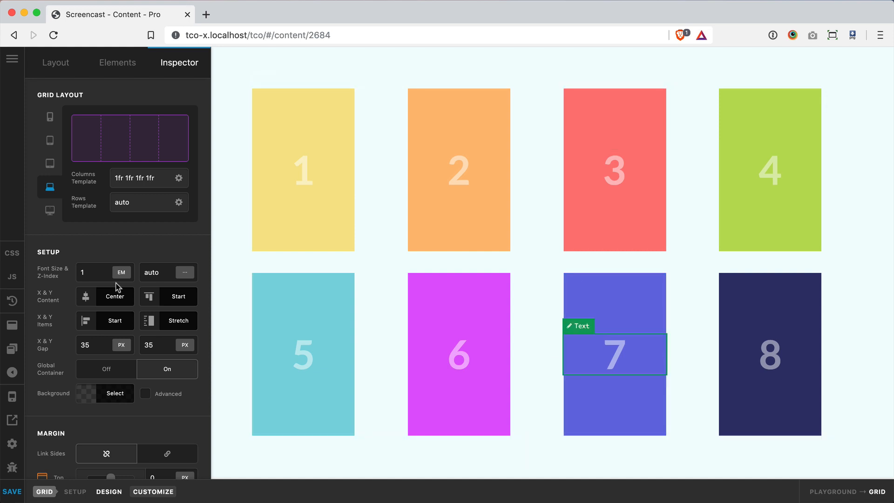
{"action": "left_click", "coordinate": [112, 321]}
{"action": "left_click", "coordinate": [200, 267]}
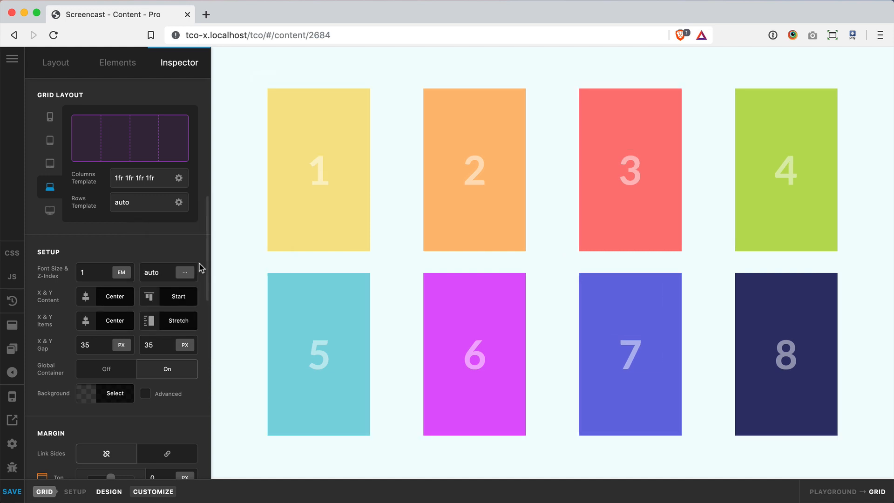
{"action": "left_click", "coordinate": [114, 321]}
{"action": "left_click", "coordinate": [198, 283]}
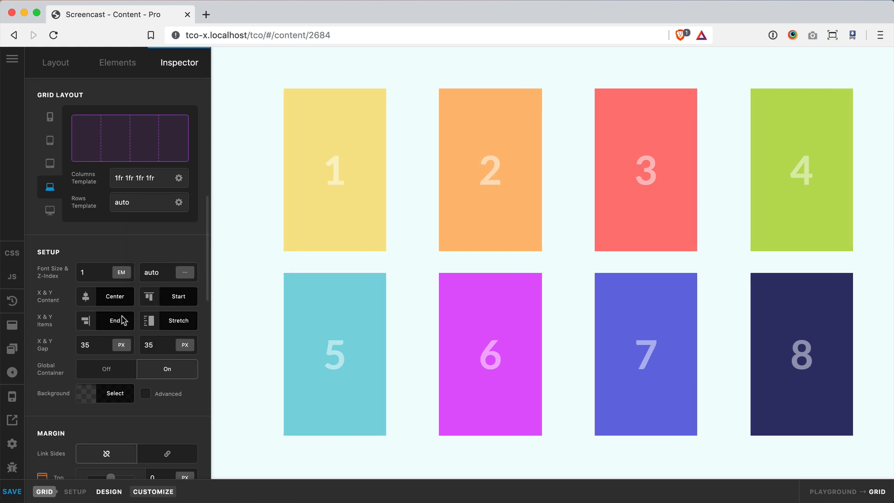
{"action": "left_click", "coordinate": [112, 323]}
{"action": "left_click", "coordinate": [192, 318]}
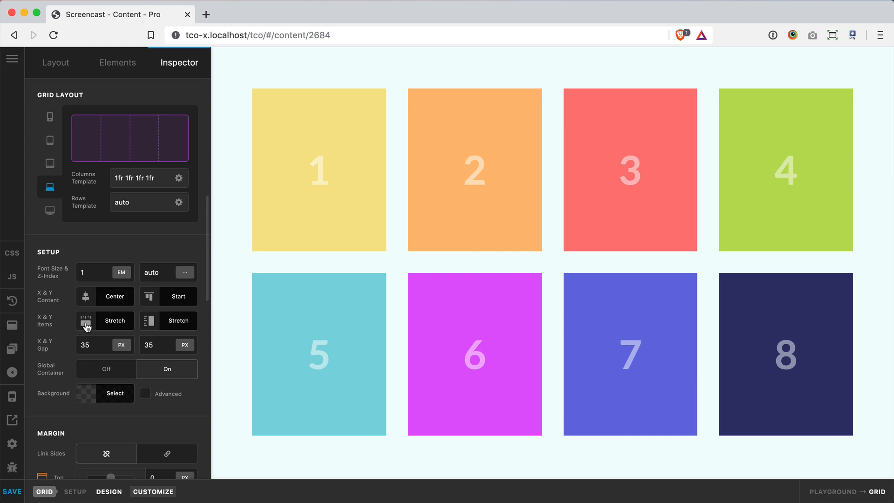
Try Start, Center and End for the grid's Y items alignment and set it back to Stretch.
{"action": "left_click", "coordinate": [188, 328]}
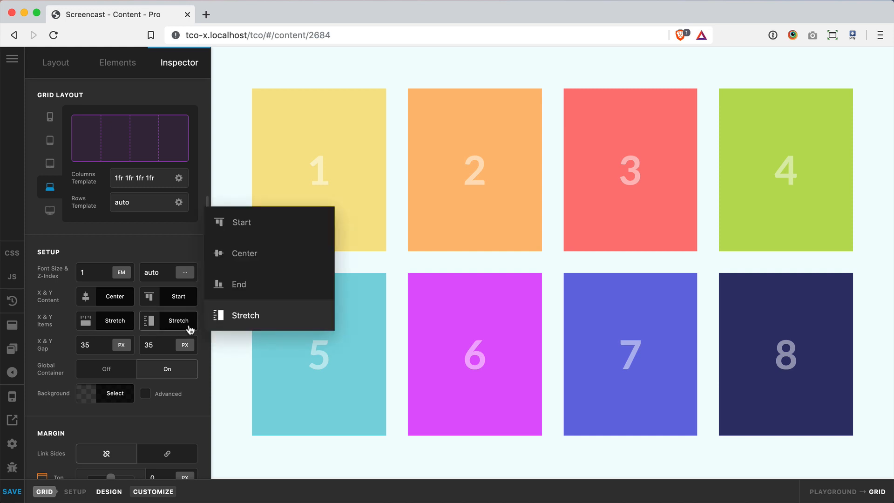
{"action": "left_click", "coordinate": [266, 230]}
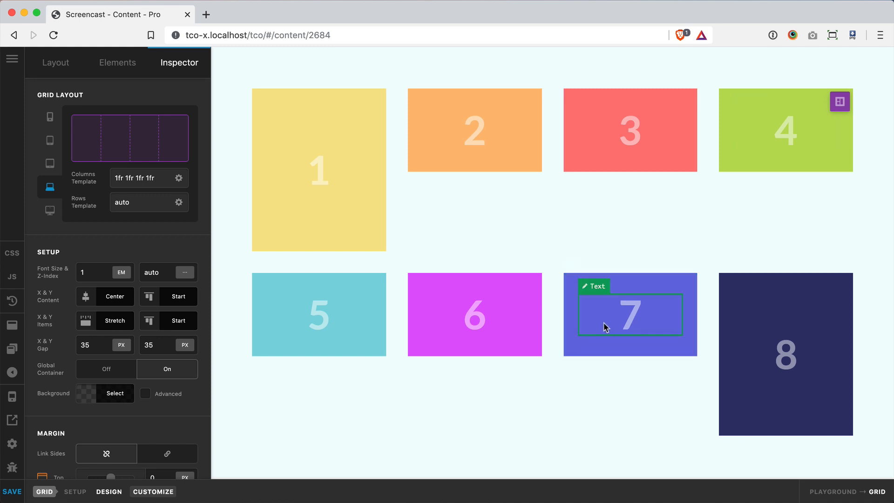
{"action": "left_click", "coordinate": [179, 320]}
{"action": "left_click", "coordinate": [258, 252]}
{"action": "left_click", "coordinate": [179, 321]}
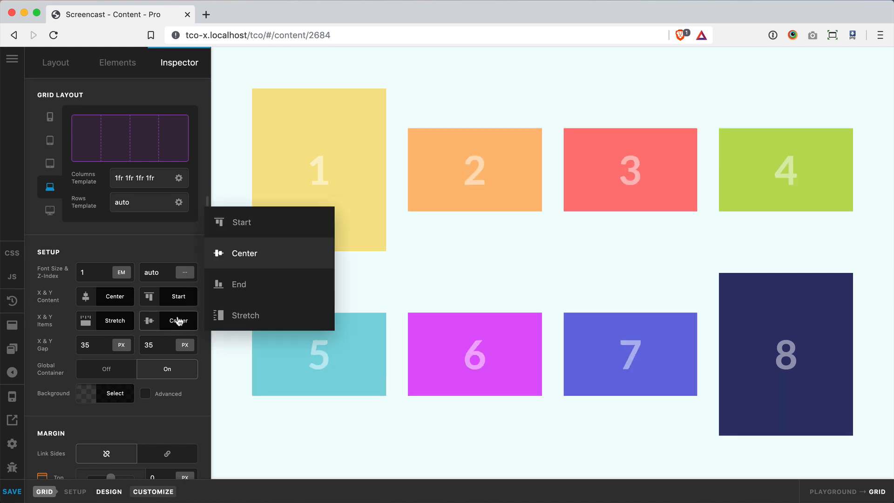
{"action": "left_click", "coordinate": [246, 290]}
{"action": "left_click", "coordinate": [148, 325]}
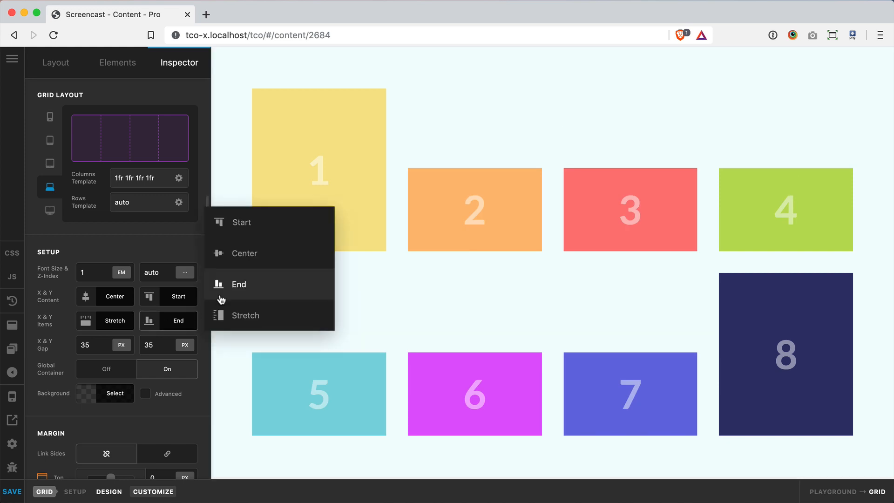
{"action": "left_click", "coordinate": [240, 310]}
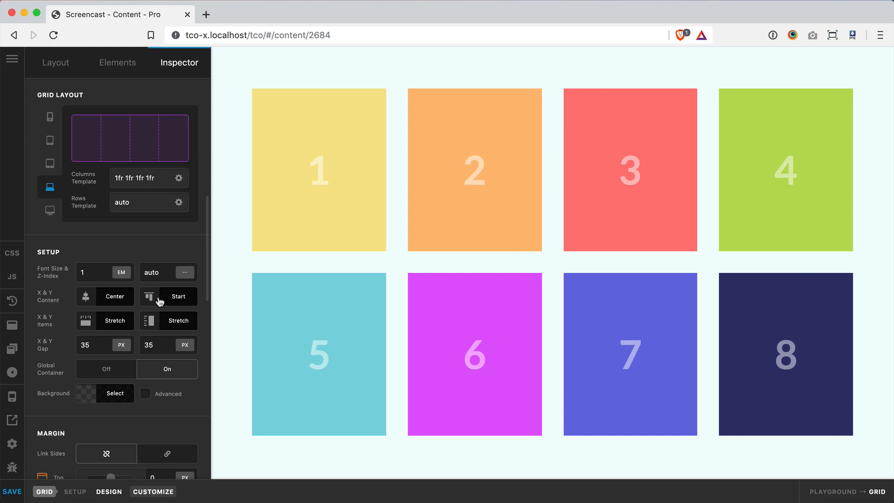
Set the grid's X and Y gaps to 0 px.
{"action": "double_click", "coordinate": [103, 343]}
{"action": "type", "text": "0"}
{"action": "double_click", "coordinate": [165, 349]}
{"action": "type", "text": "0"}
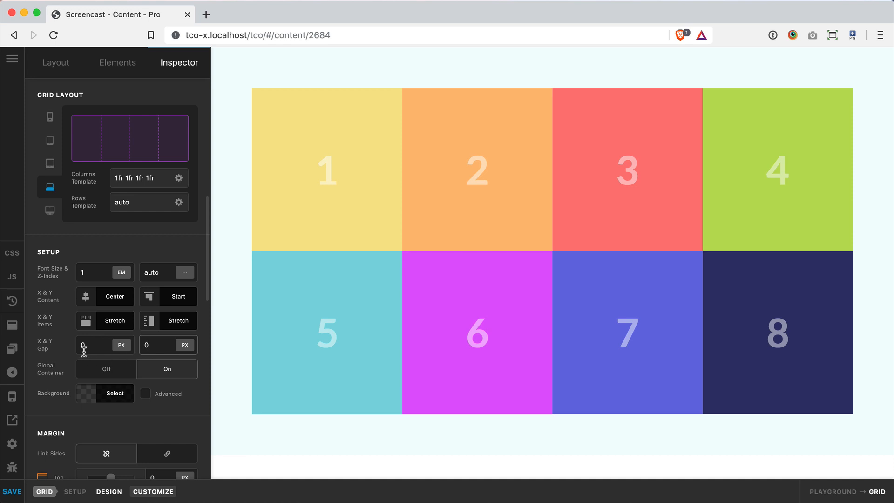
Set the grid's X and Y gaps to 5 px.
{"action": "left_click", "coordinate": [97, 346]}
{"action": "type", "text": "5"}
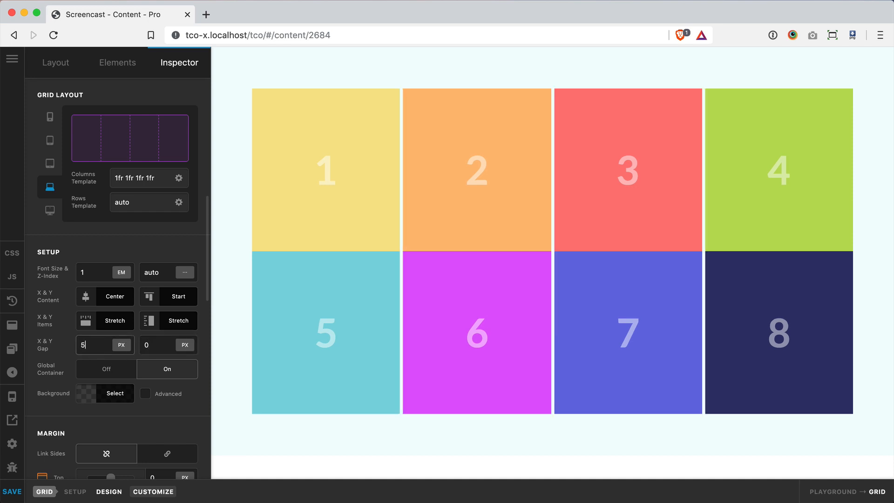
{"action": "left_click", "coordinate": [161, 350]}
{"action": "type", "text": "5"}
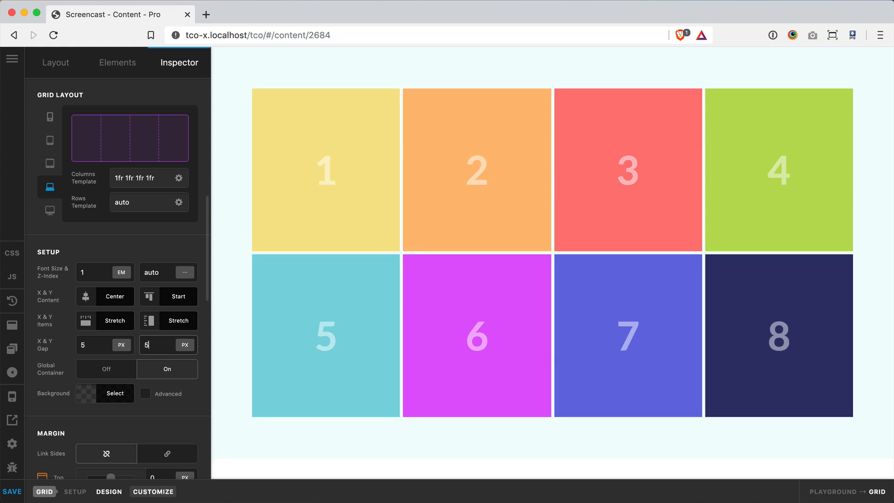
Restore the grid's X and Y gaps to 35 px.
{"action": "left_click", "coordinate": [90, 348]}
{"action": "type", "text": "35"}
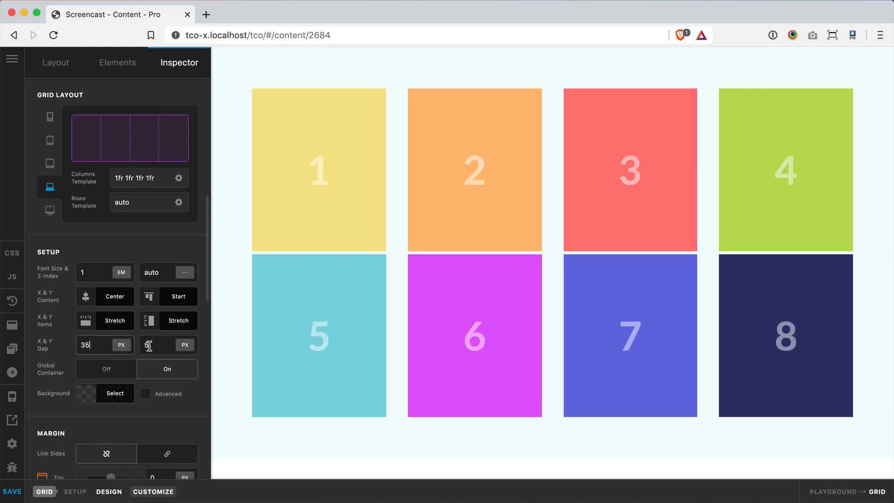
{"action": "left_click", "coordinate": [148, 346]}
{"action": "type", "text": "35"}
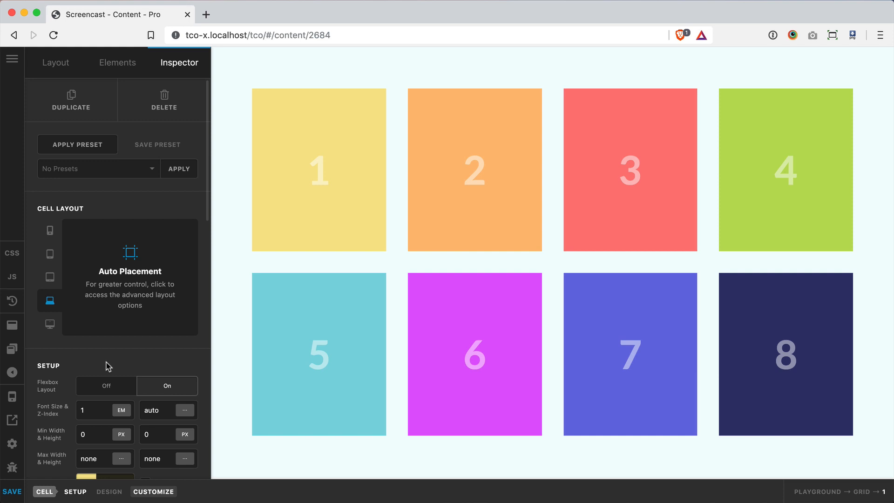
Review the grid's layout settings and open the advanced layout options of cell 2 in place of auto placement.
{"action": "left_click", "coordinate": [305, 255]}
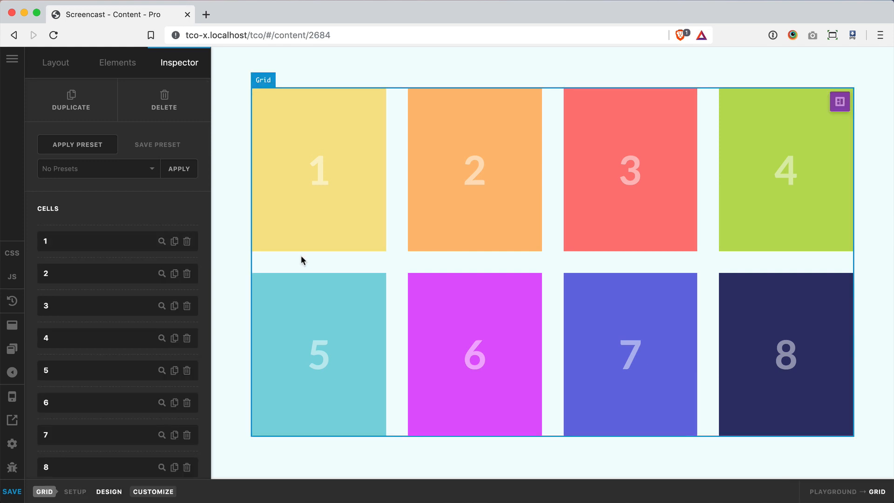
{"action": "scroll", "coordinate": [85, 214], "scroll_direction": "down", "scroll_amount": 10}
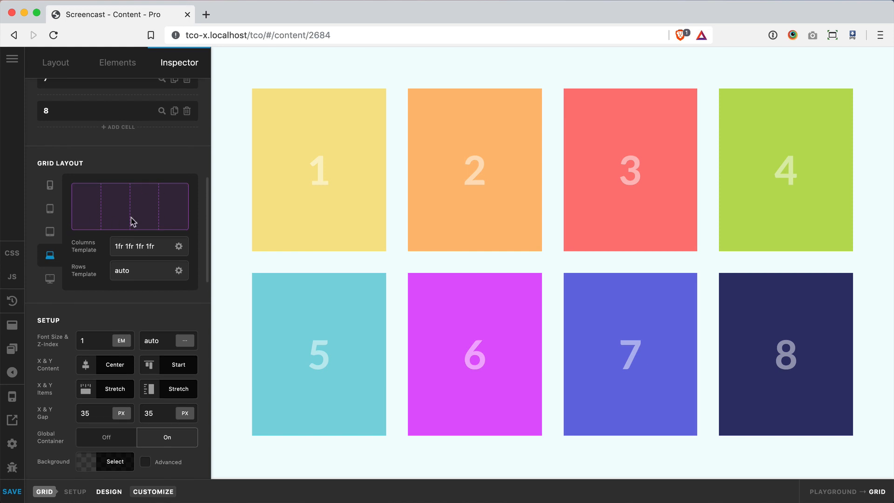
{"action": "left_click", "coordinate": [423, 244]}
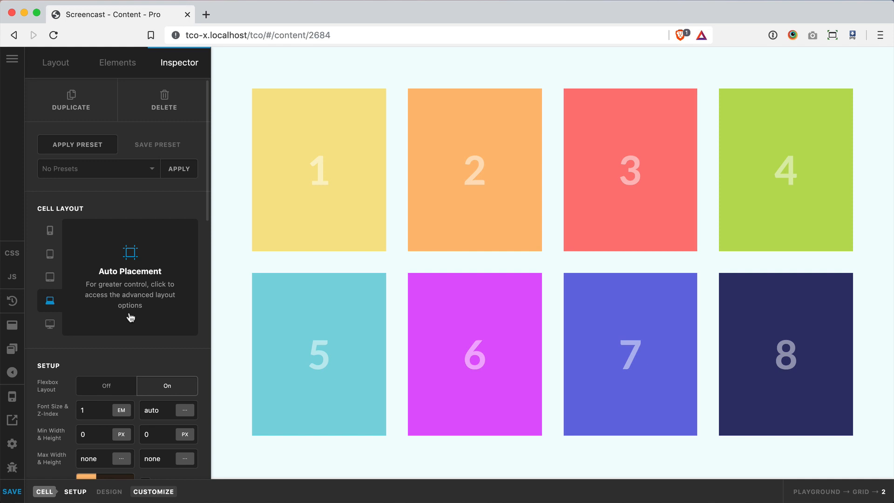
{"action": "left_click", "coordinate": [124, 273]}
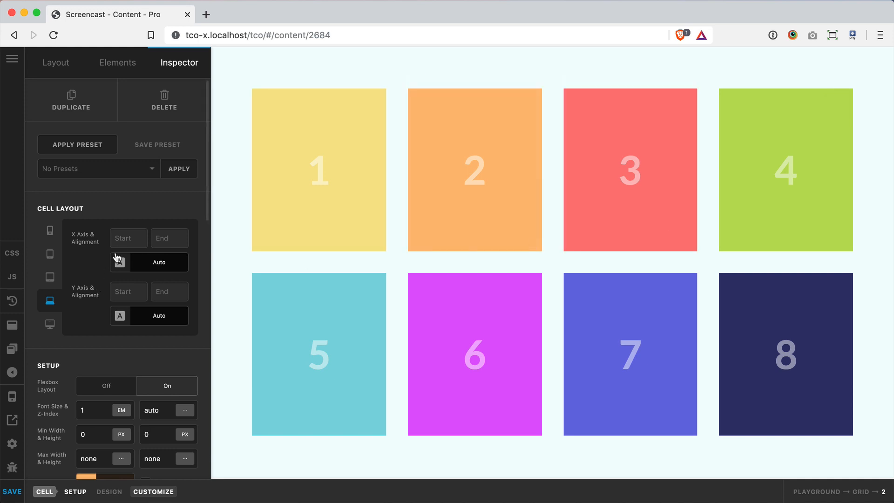
Set cell 2's X axis start to 2 and its end to 4 on the laptop breakpoint.
{"action": "left_click", "coordinate": [127, 238]}
{"action": "type", "text": "2"}
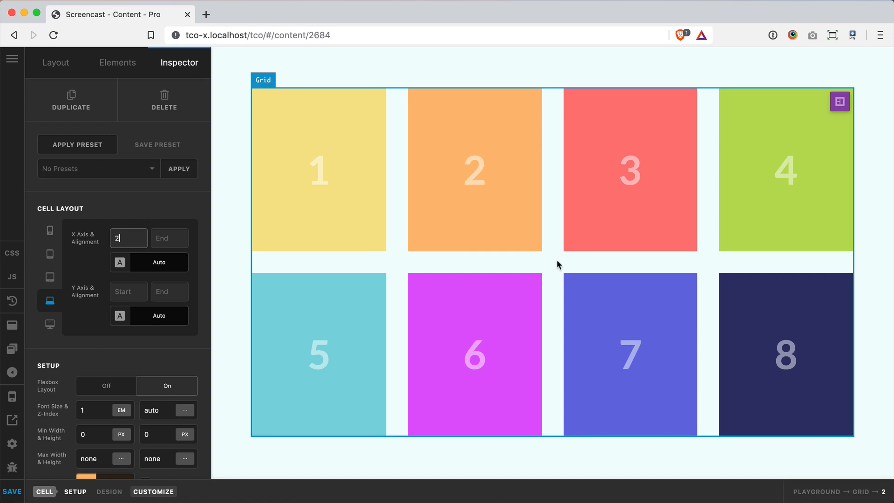
{"action": "left_click", "coordinate": [171, 237]}
{"action": "type", "text": "4"}
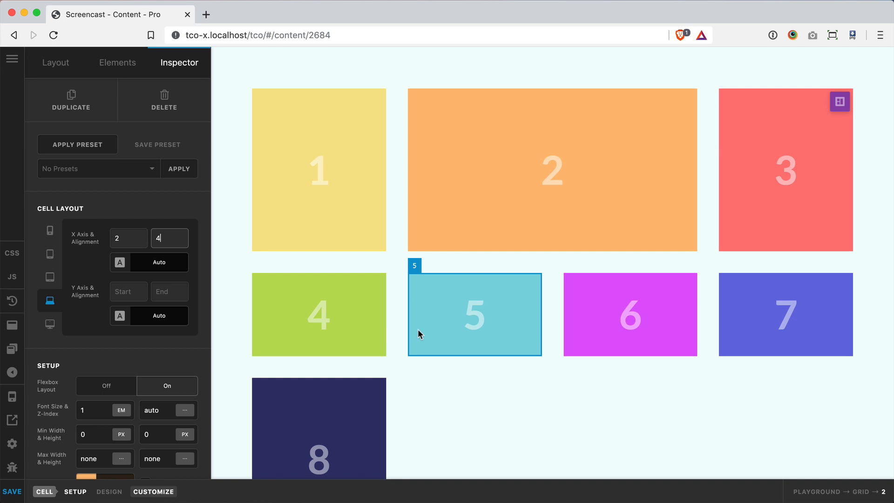
Try Center for cell 2's X and Y alignment and set both back to Auto.
{"action": "left_click", "coordinate": [128, 263]}
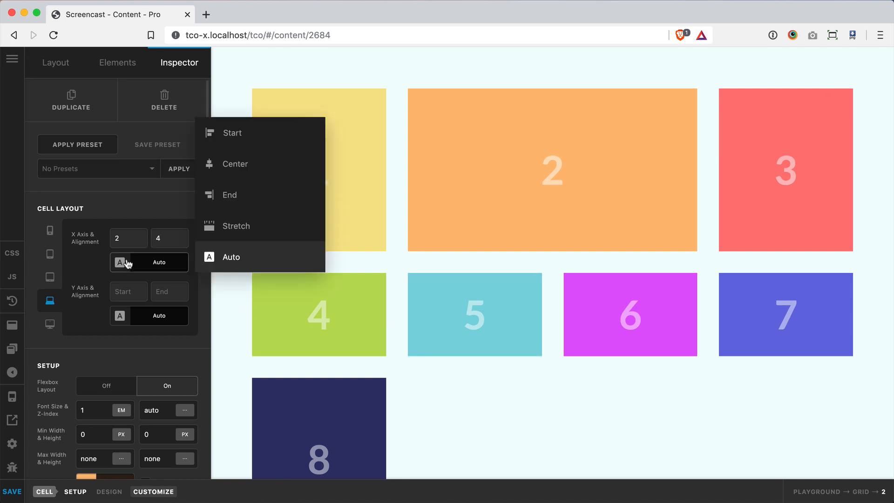
{"action": "left_click", "coordinate": [247, 173]}
{"action": "left_click", "coordinate": [171, 321]}
{"action": "left_click", "coordinate": [292, 213]}
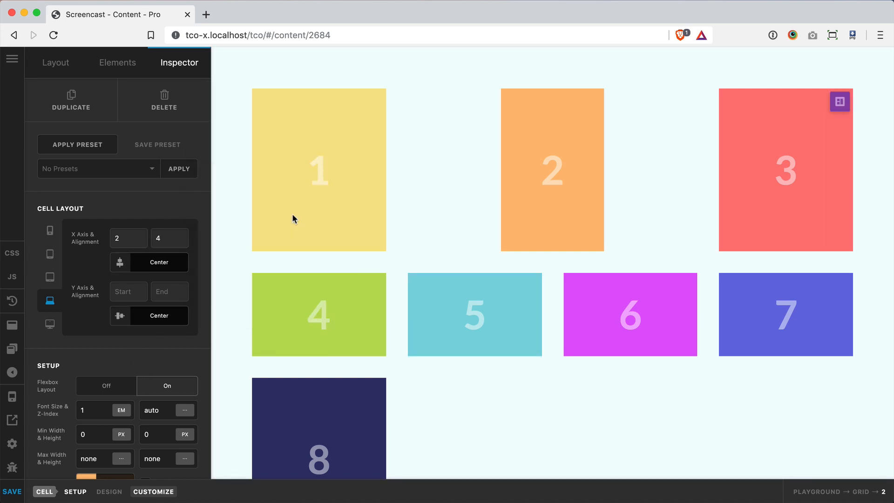
{"action": "left_click", "coordinate": [161, 318]}
{"action": "left_click", "coordinate": [320, 309]}
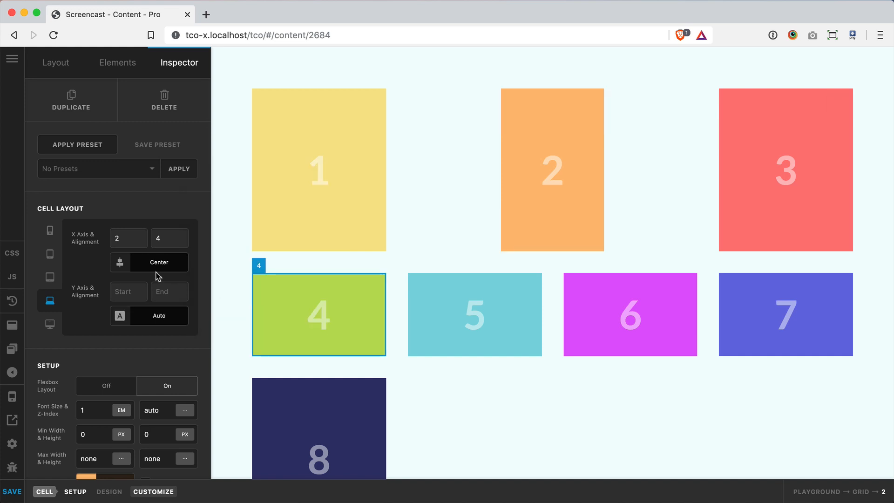
{"action": "left_click", "coordinate": [151, 266]}
{"action": "left_click", "coordinate": [210, 256]}
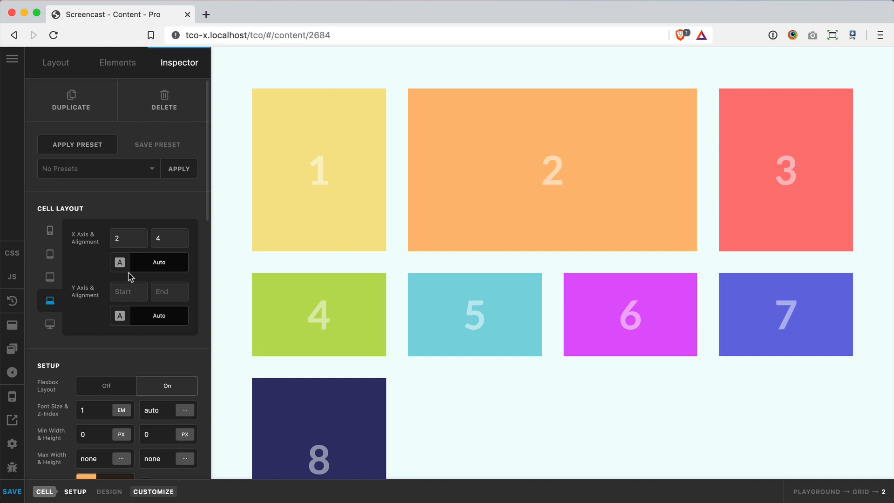
Set cell 2's X axis end to span 2, replace it with -1, and finally with -2.
{"action": "double_click", "coordinate": [168, 239]}
{"action": "type", "text": "span 2"}
{"action": "key", "text": "shift+Left"}
{"action": "triple_click", "coordinate": [172, 238]}
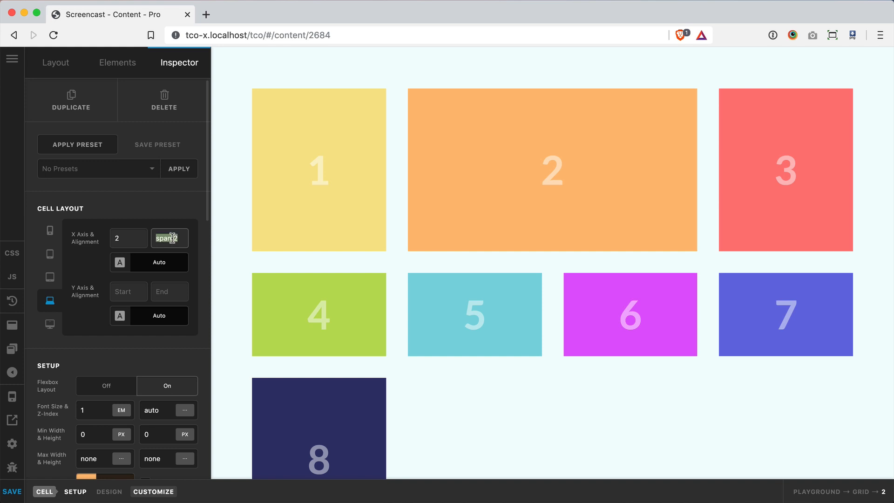
{"action": "type", "text": "-1"}
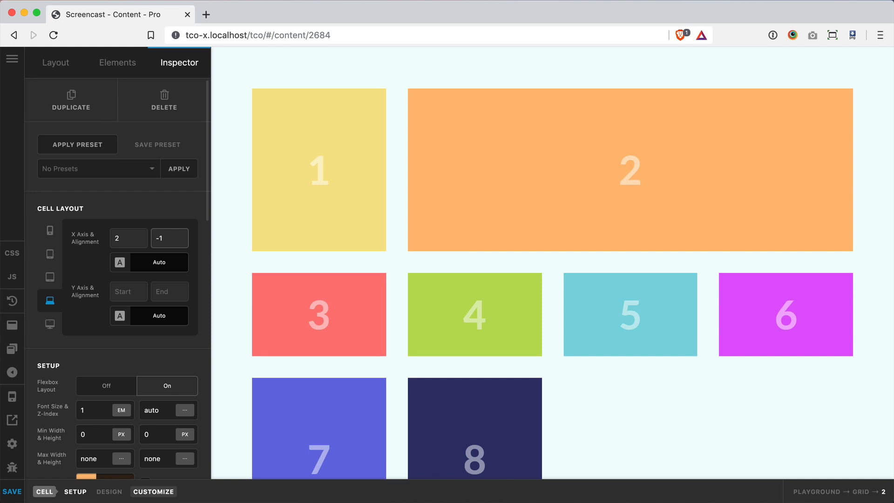
{"action": "key", "text": "shift+Left"}
{"action": "type", "text": "2"}
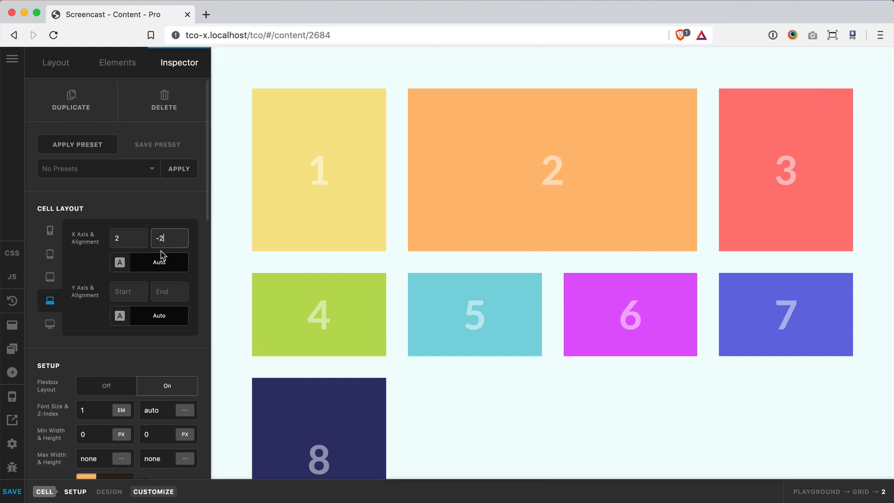
{"action": "left_click", "coordinate": [118, 237]}
{"action": "left_click", "coordinate": [163, 246]}
{"action": "left_click", "coordinate": [129, 292]}
{"action": "left_click", "coordinate": [160, 292]}
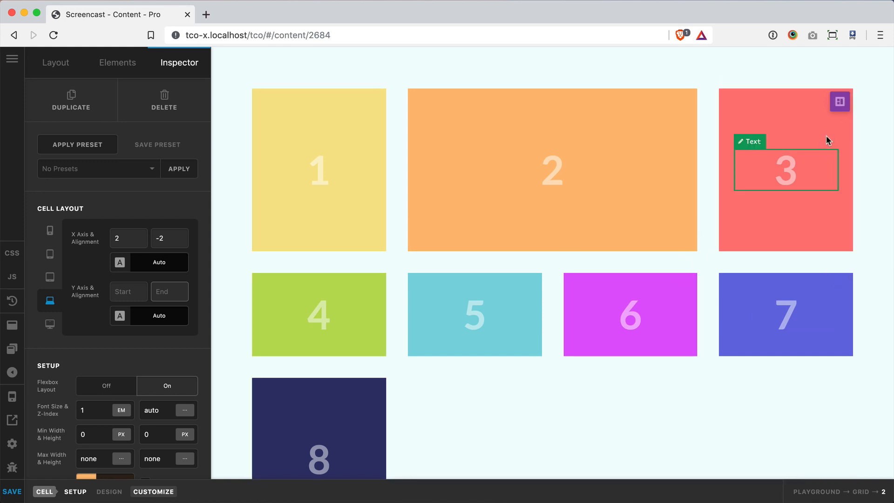
Turn on the grid's visual layout editing overlay and open cell 2's X axis start value for editing.
{"action": "left_click", "coordinate": [840, 103]}
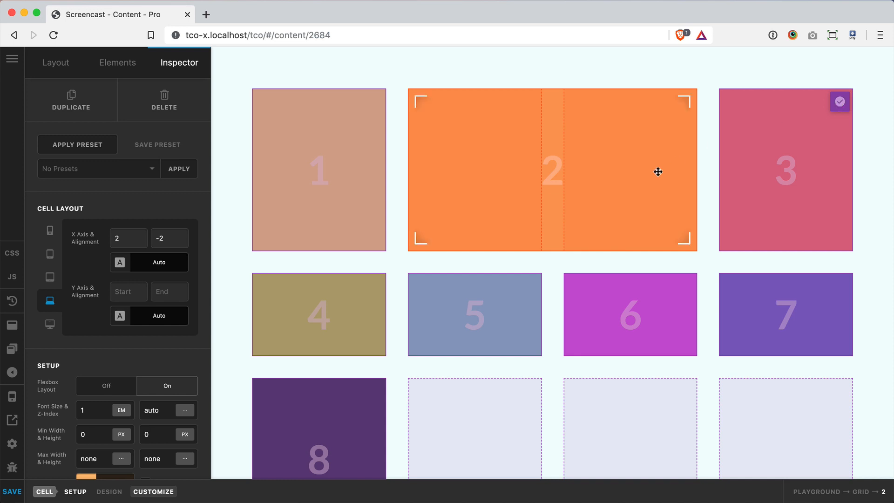
{"action": "scroll", "coordinate": [651, 210], "scroll_direction": "down", "scroll_amount": 3}
{"action": "scroll", "coordinate": [777, 203], "scroll_direction": "up", "scroll_amount": 3}
{"action": "left_click", "coordinate": [130, 241]}
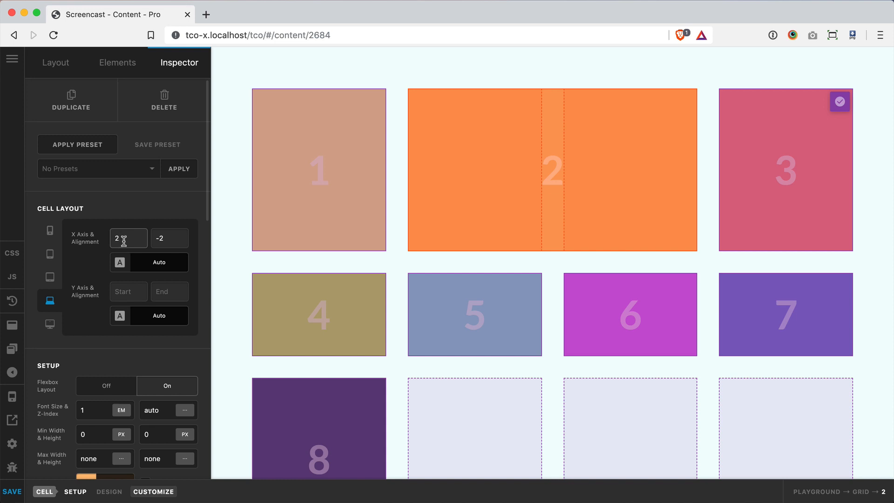
Select cell 1, reselect cell 2, and shrink cell 2 in the layout overlay to X axis 2 to 3 in the first row.
{"action": "left_click", "coordinate": [262, 235]}
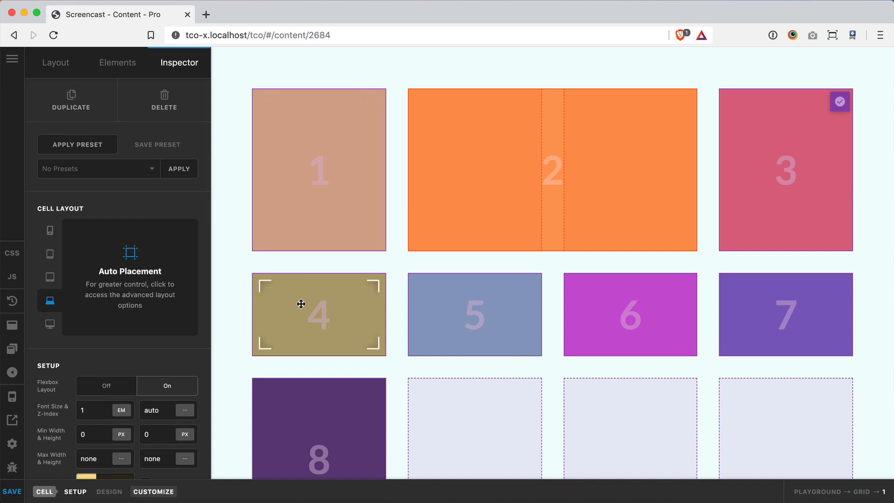
{"action": "scroll", "coordinate": [750, 321], "scroll_direction": "down", "scroll_amount": 1}
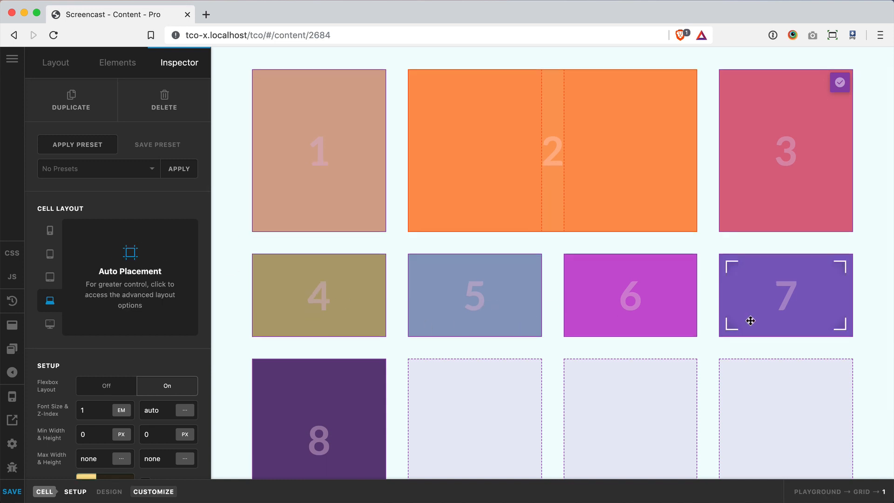
{"action": "scroll", "coordinate": [783, 400], "scroll_direction": "up", "scroll_amount": 1}
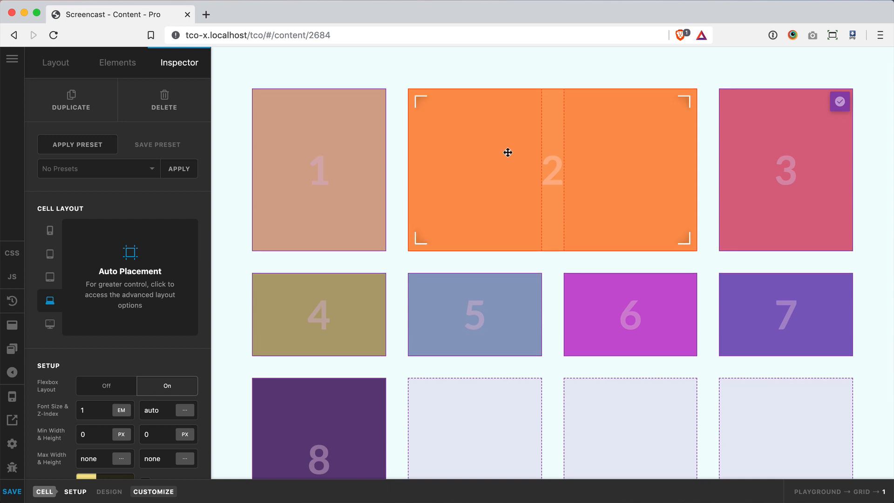
{"action": "left_click", "coordinate": [512, 193]}
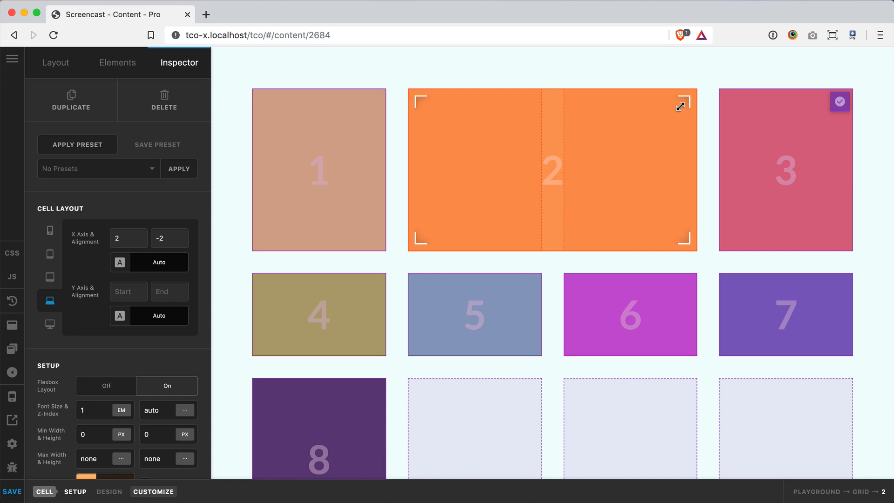
{"action": "left_click_drag", "start_coordinate": [683, 240], "coordinate": [510, 237]}
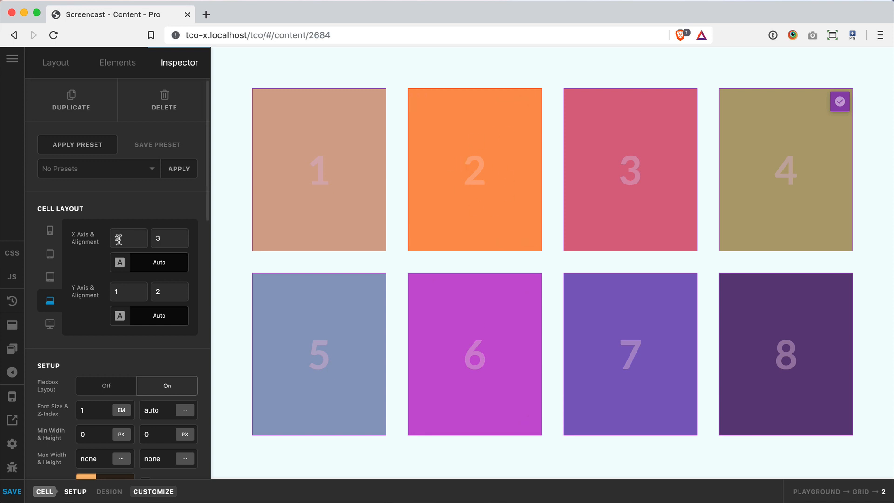
Stretch cell 2 in the overlay to X axis end 4, then move it down one row and back to the first row.
{"action": "left_click", "coordinate": [176, 289]}
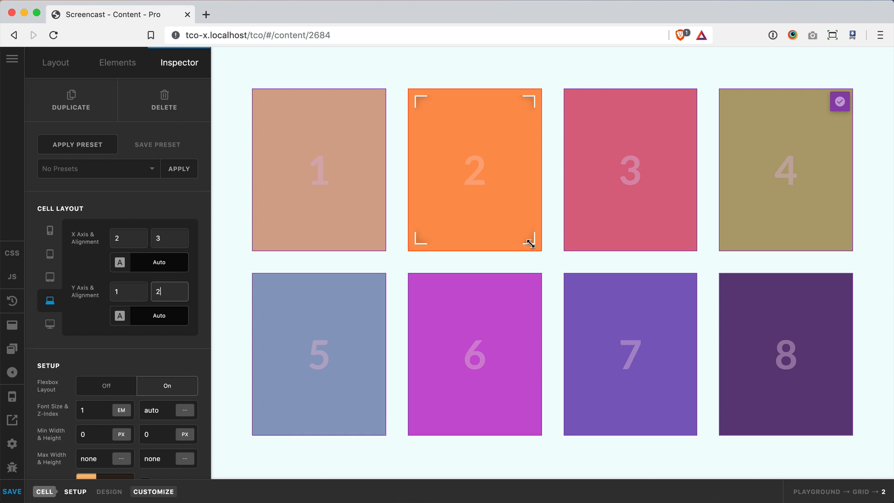
{"action": "left_click_drag", "start_coordinate": [530, 242], "coordinate": [648, 240]}
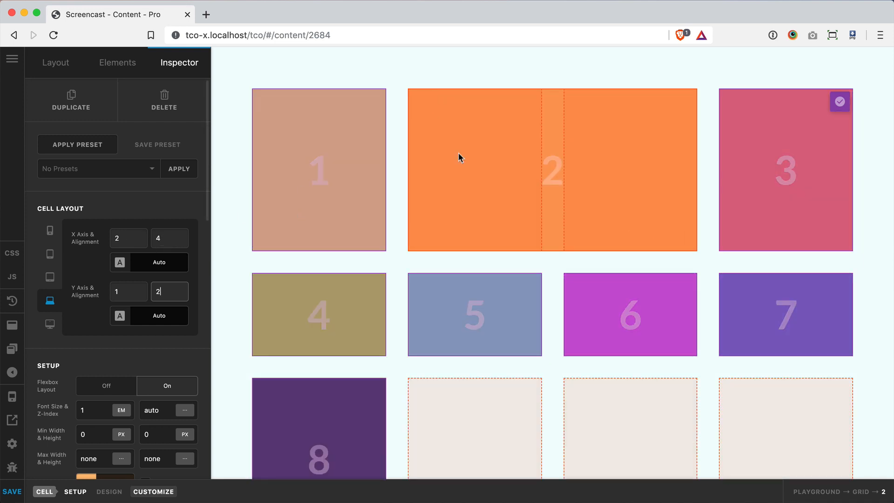
{"action": "left_click_drag", "start_coordinate": [580, 148], "coordinate": [581, 289]}
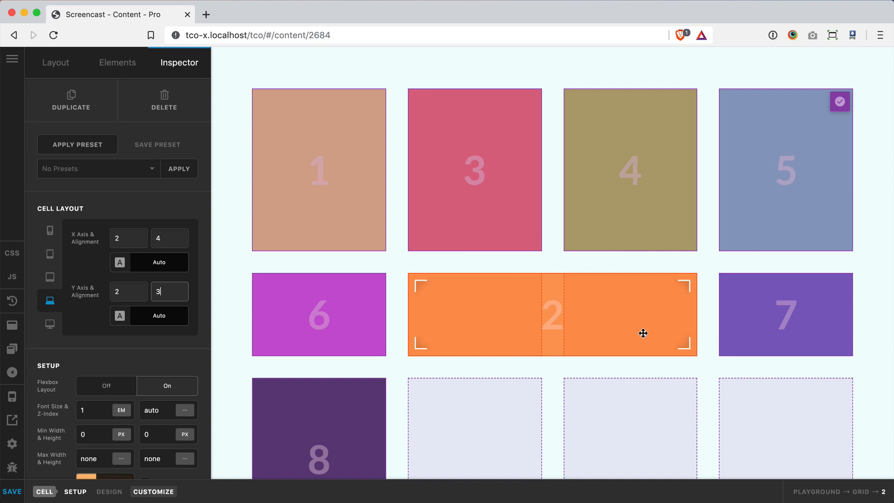
{"action": "left_click_drag", "start_coordinate": [630, 331], "coordinate": [631, 183]}
Resize cells in the overlay: cell 6 to Y axis end 4, cell 8 to X axis end 3, cell 3 to Y axis end 3; close the overlay.
{"action": "scroll", "coordinate": [562, 175], "scroll_direction": "down", "scroll_amount": 1}
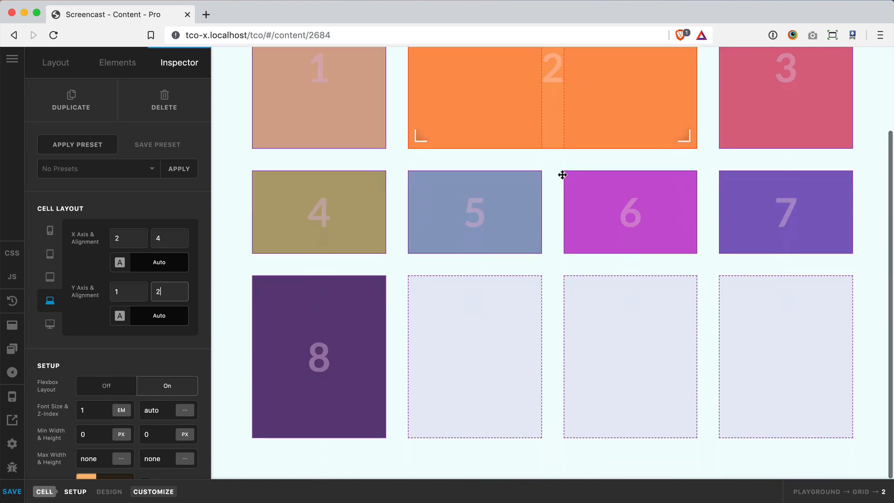
{"action": "left_click_drag", "start_coordinate": [686, 234], "coordinate": [685, 365]}
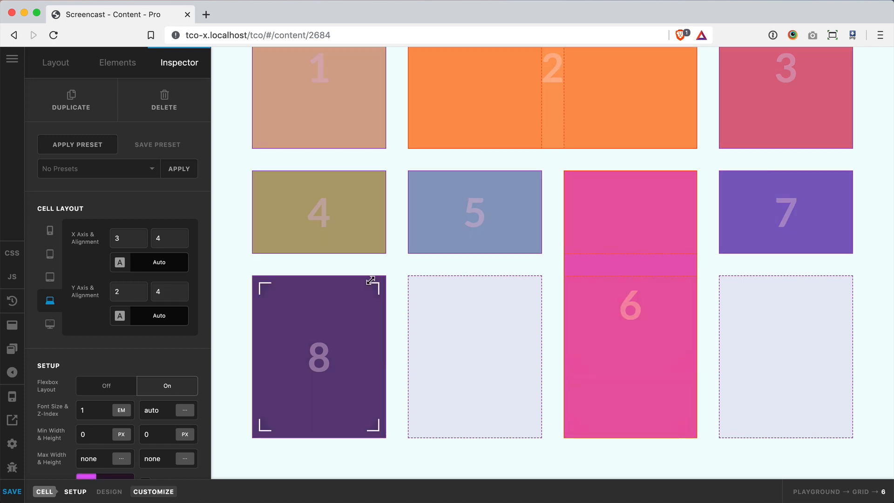
{"action": "left_click_drag", "start_coordinate": [370, 285], "coordinate": [464, 289]}
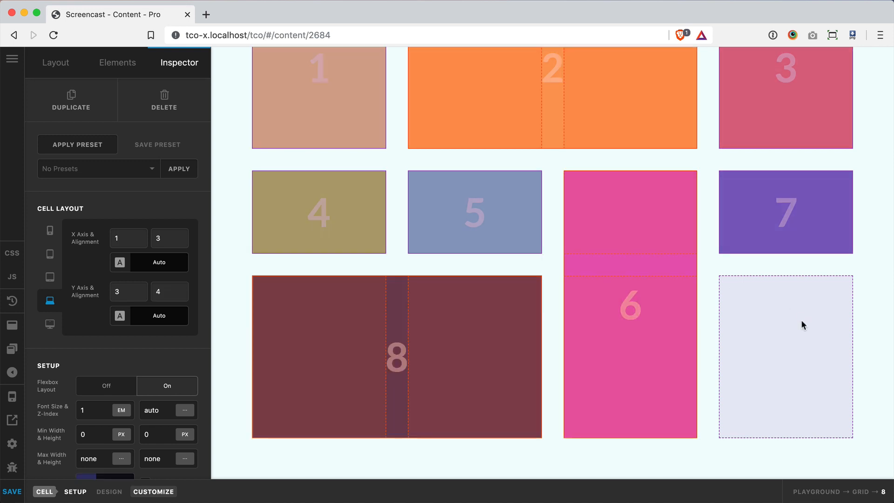
{"action": "scroll", "coordinate": [800, 337], "scroll_direction": "up", "scroll_amount": 3}
{"action": "left_click_drag", "start_coordinate": [843, 217], "coordinate": [746, 335]}
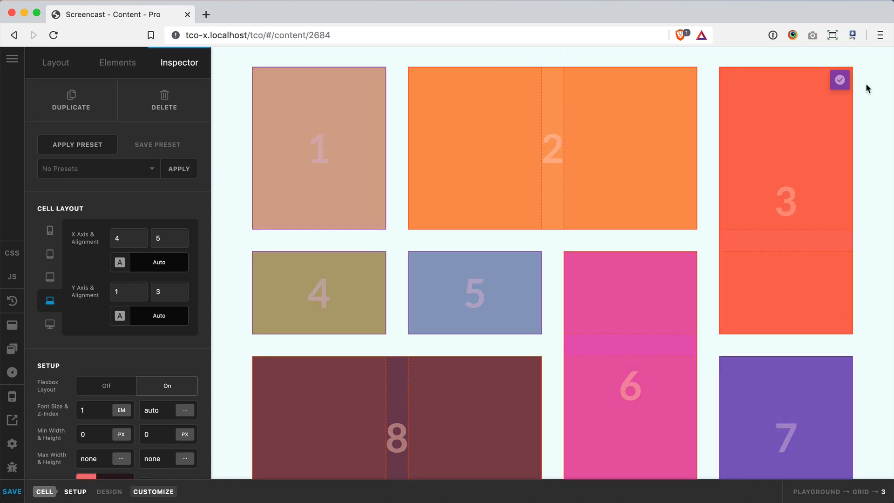
{"action": "left_click", "coordinate": [840, 79]}
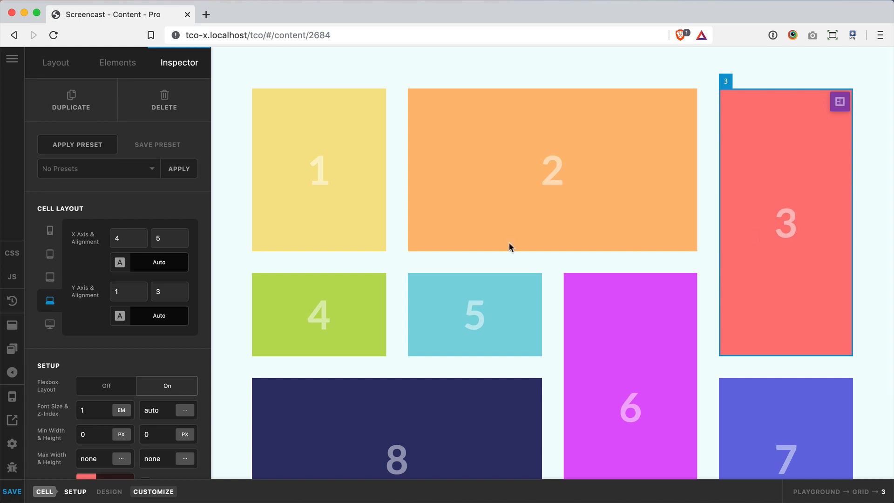
Select the grid and set both its X and Y gap to 5 px.
{"action": "left_click", "coordinate": [392, 248]}
{"action": "scroll", "coordinate": [121, 342], "scroll_direction": "down", "scroll_amount": 10}
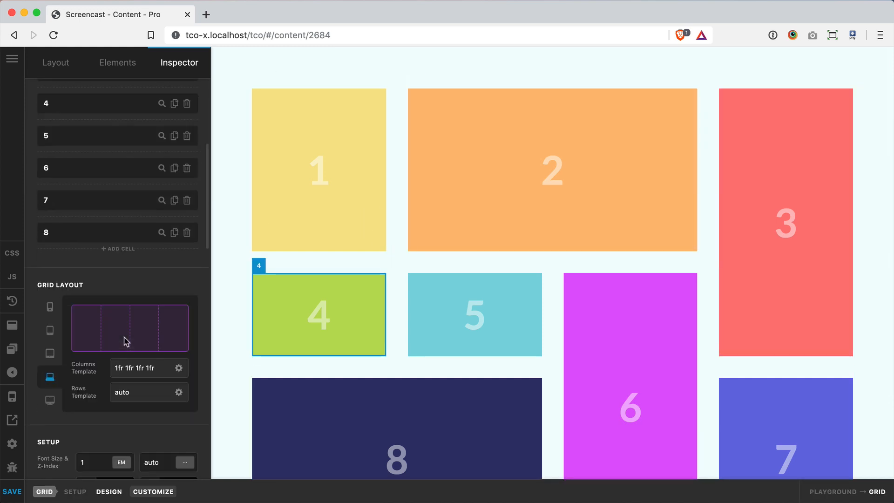
{"action": "double_click", "coordinate": [87, 340]}
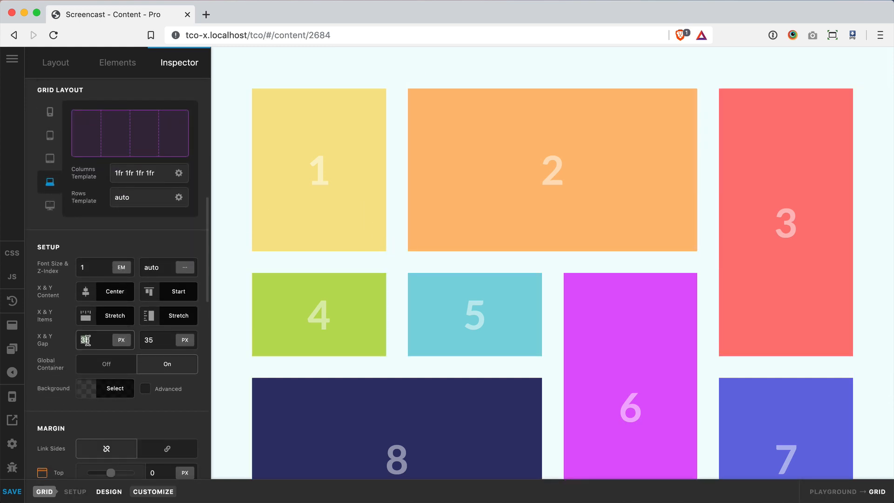
{"action": "type", "text": "5"}
{"action": "key", "text": "Tab"}
{"action": "type", "text": "5"}
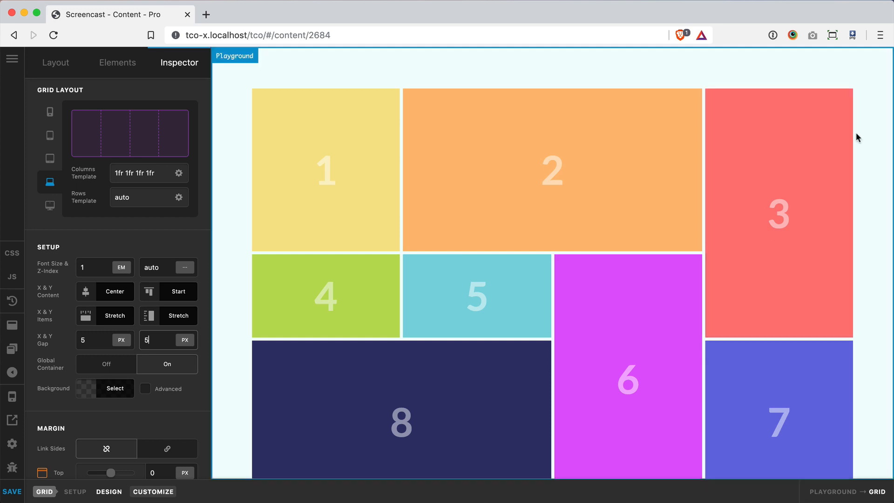
Briefly view the grid in the layout overlay, close it, and return cell 2 to auto placement.
{"action": "left_click", "coordinate": [840, 101]}
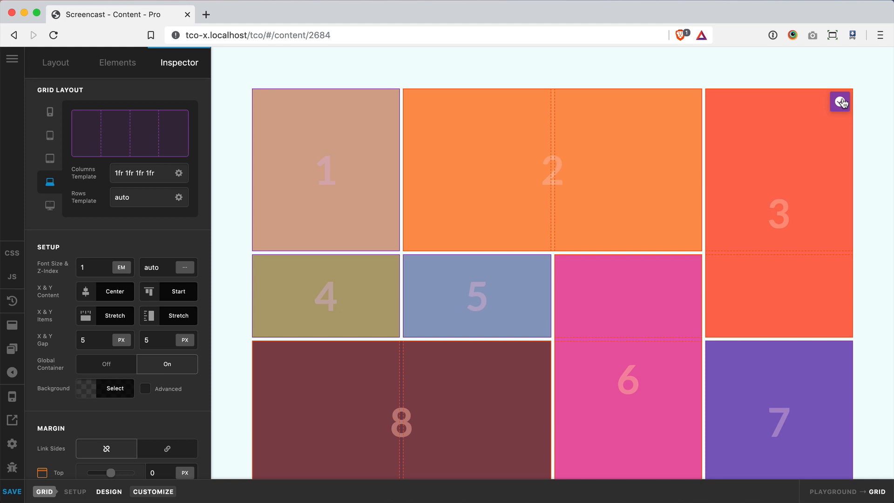
{"action": "left_click", "coordinate": [841, 102]}
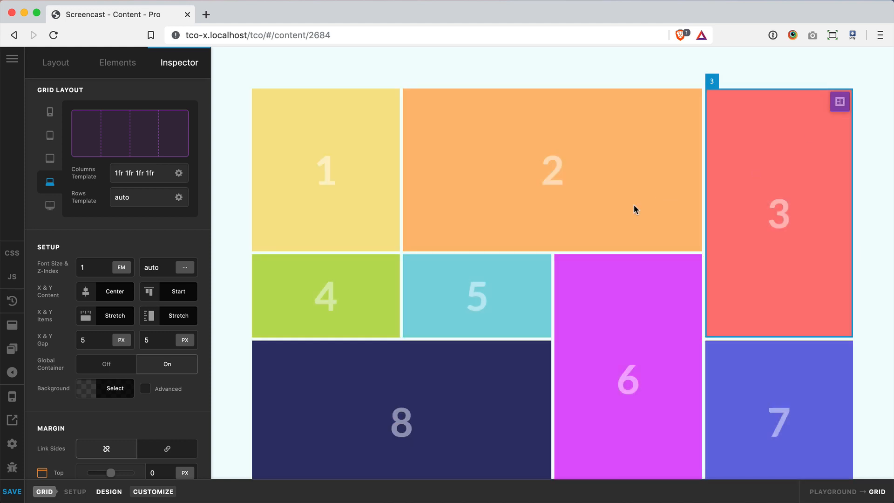
{"action": "left_click", "coordinate": [627, 227]}
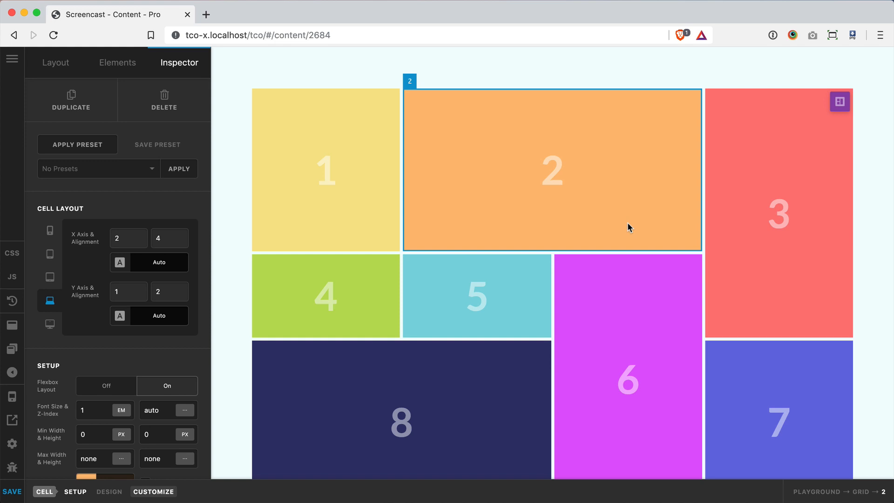
{"action": "right_click", "coordinate": [487, 222]}
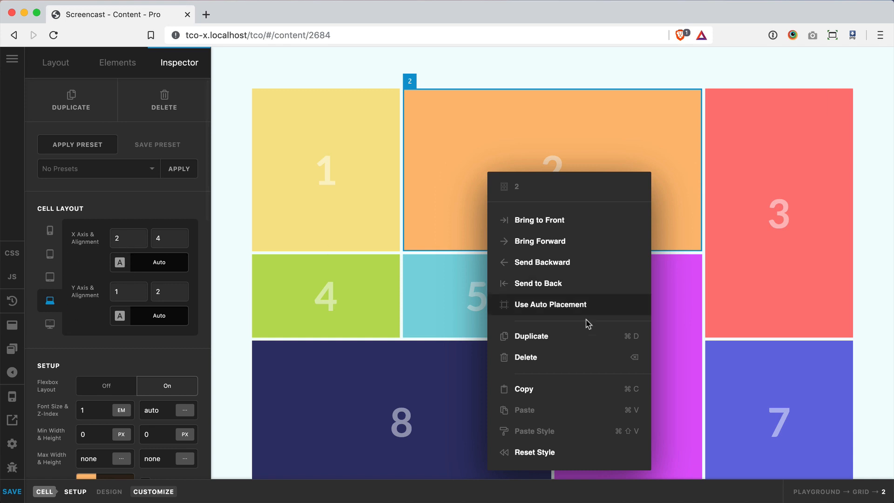
{"action": "left_click", "coordinate": [569, 309]}
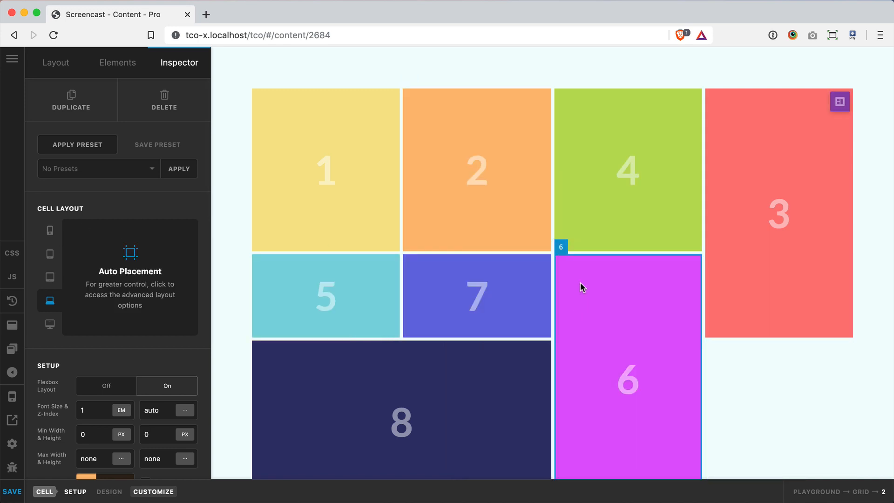
{"action": "left_click", "coordinate": [469, 236]}
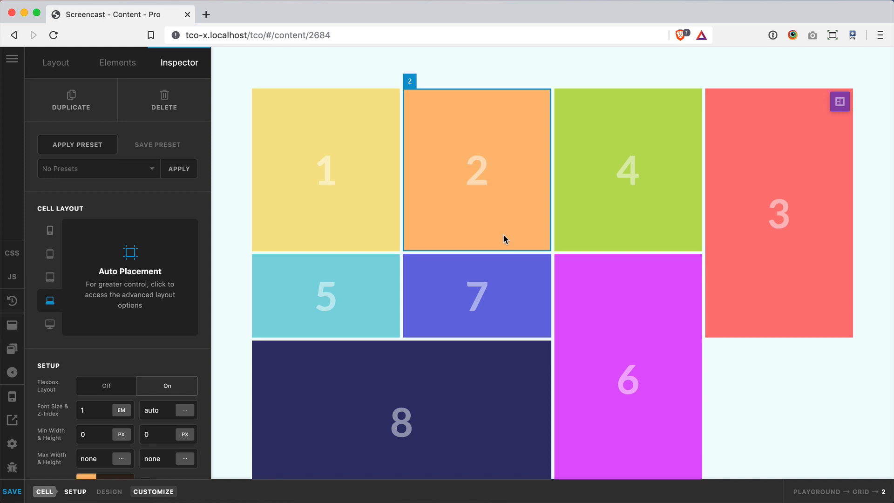
Examine the cells and the empty grid area in the visual layout overlay, and close the overlay.
{"action": "left_click", "coordinate": [838, 101]}
{"action": "scroll", "coordinate": [642, 154], "scroll_direction": "down", "scroll_amount": 2}
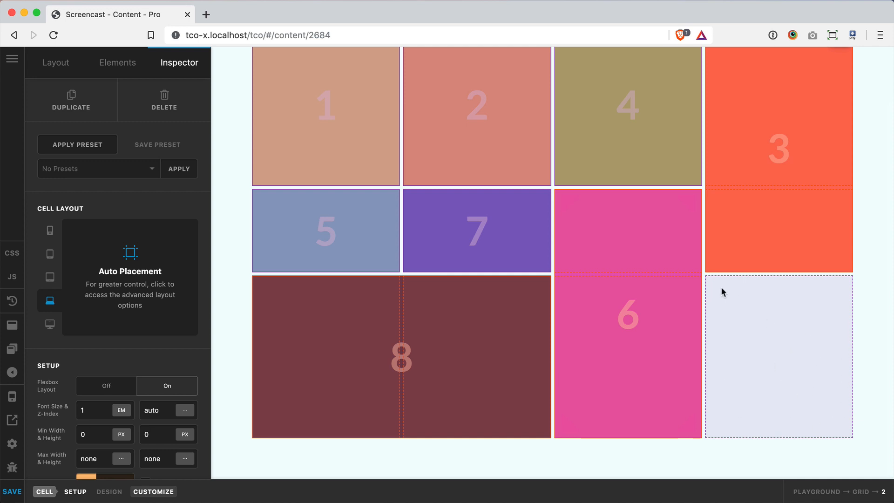
{"action": "scroll", "coordinate": [805, 380], "scroll_direction": "up", "scroll_amount": 2}
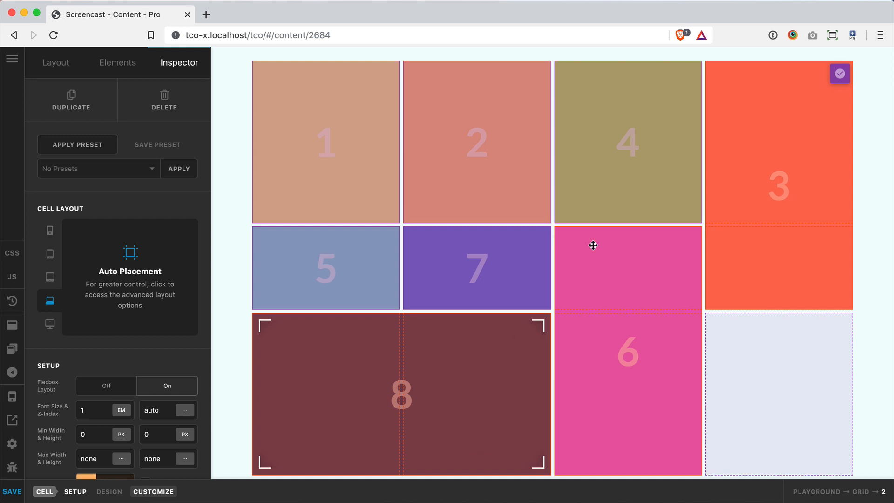
{"action": "left_click", "coordinate": [840, 73]}
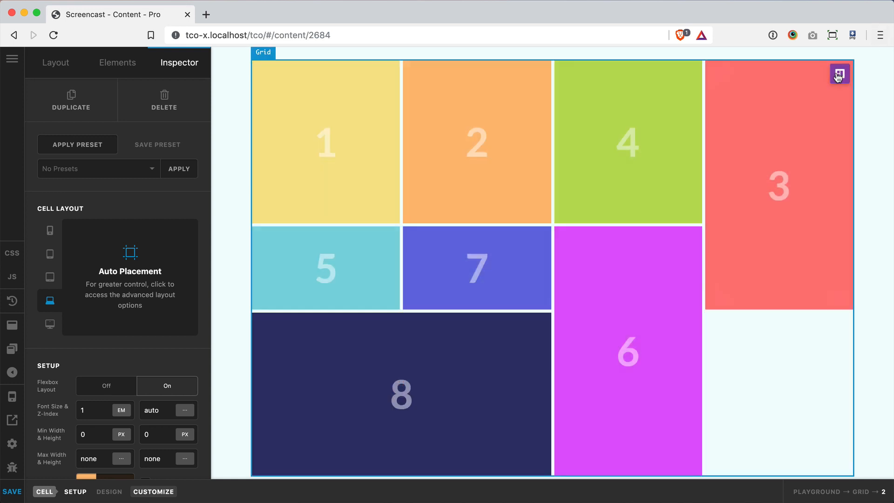
Return cells 3, 6 and 8 to auto placement.
{"action": "right_click", "coordinate": [770, 105]}
{"action": "left_click", "coordinate": [698, 234]}
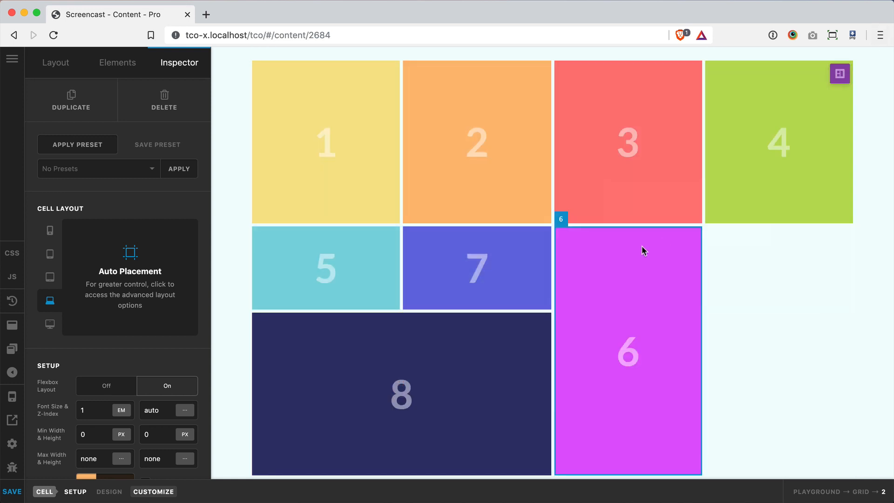
{"action": "right_click", "coordinate": [607, 253]}
{"action": "left_click", "coordinate": [661, 303]}
{"action": "right_click", "coordinate": [483, 343]}
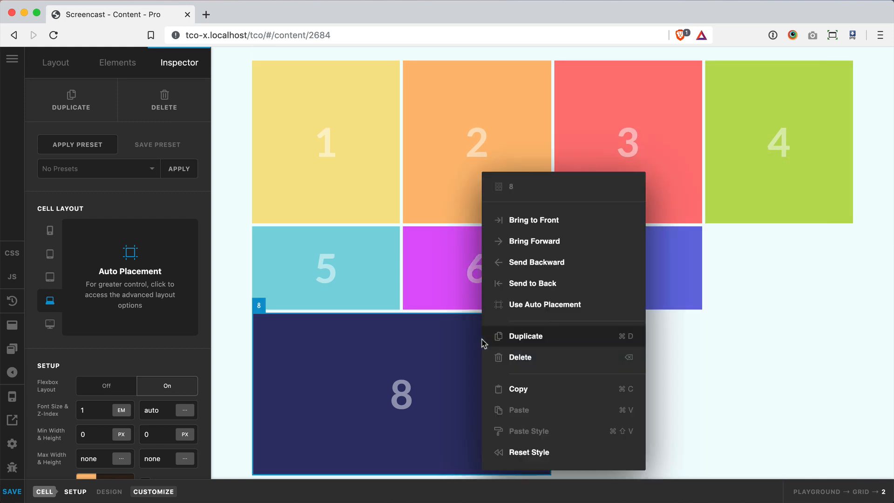
{"action": "left_click", "coordinate": [556, 302]}
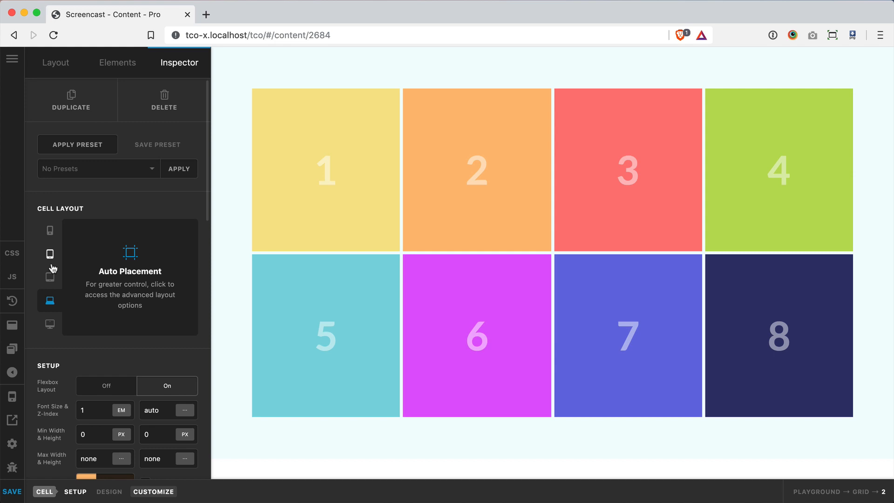
Narrow the browser window to the tablet breakpoint, view the grid in the layout overlay, restore the full window width and close the overlay.
{"action": "left_click_drag", "start_coordinate": [887, 298], "coordinate": [803, 295]}
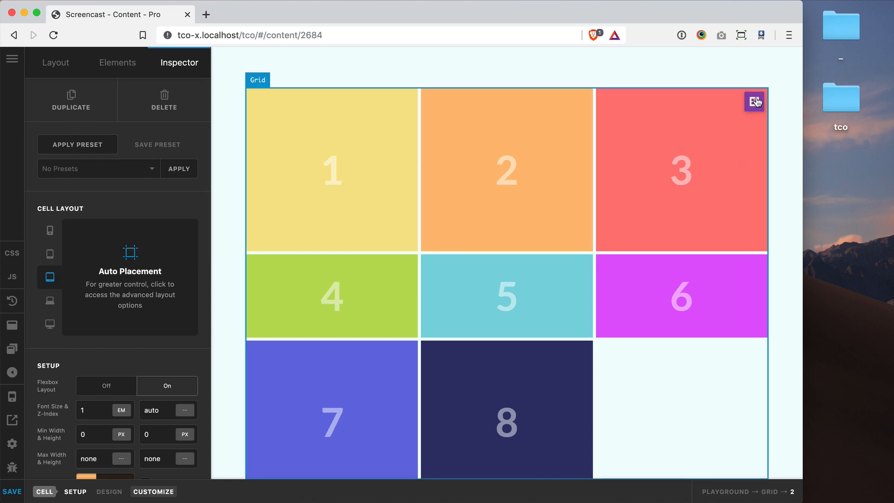
{"action": "left_click", "coordinate": [754, 100]}
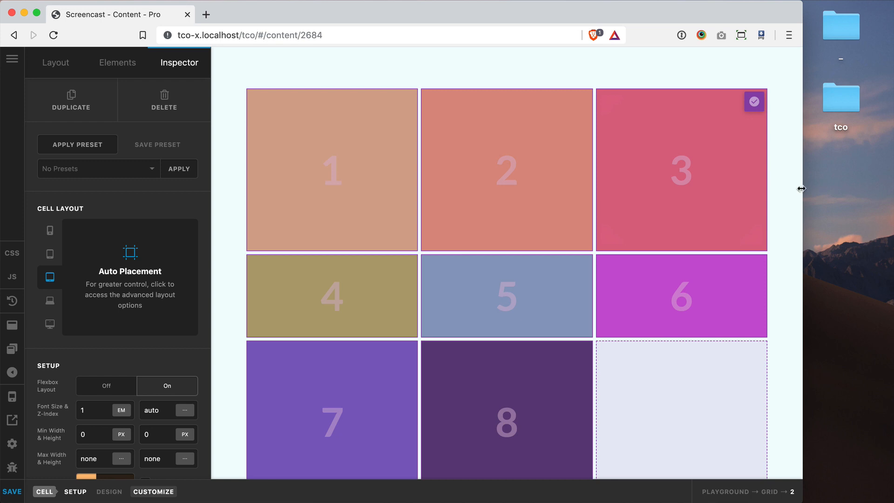
{"action": "left_click_drag", "start_coordinate": [801, 188], "coordinate": [892, 188]}
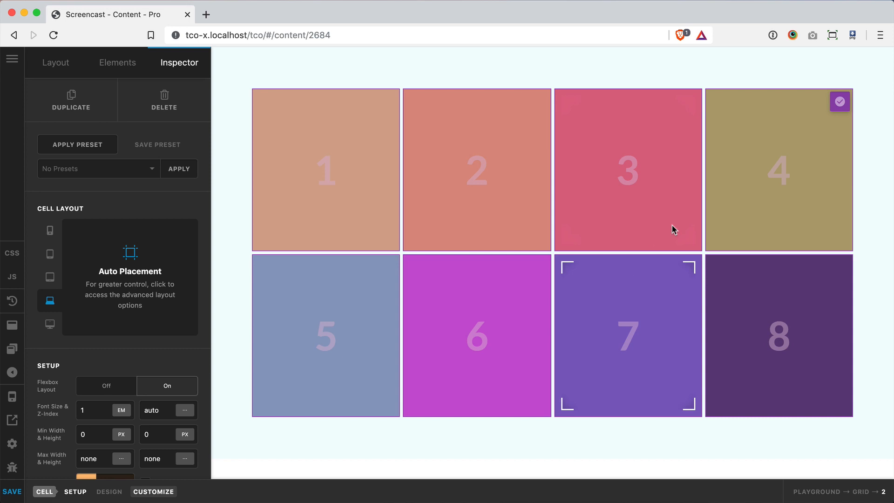
{"action": "left_click", "coordinate": [839, 101]}
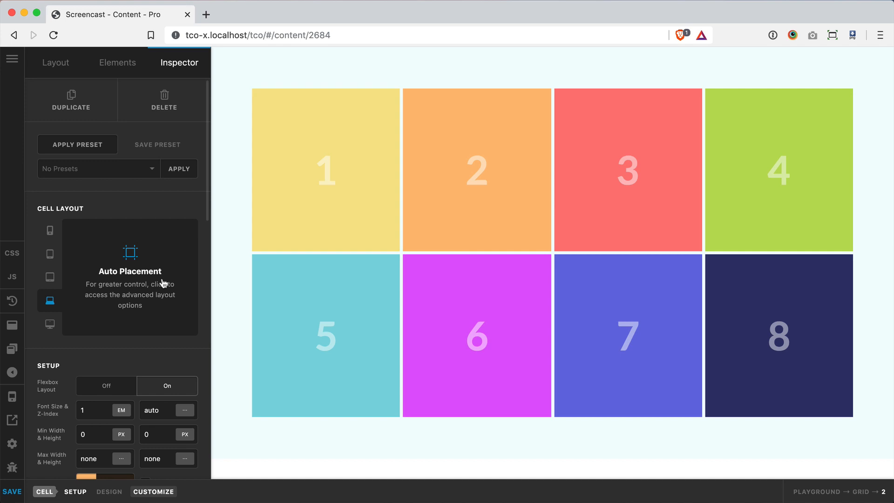
Select cell 1, set its horizontal flexbox alignment to Start, and return it to Center.
{"action": "scroll", "coordinate": [182, 303], "scroll_direction": "down", "scroll_amount": 4}
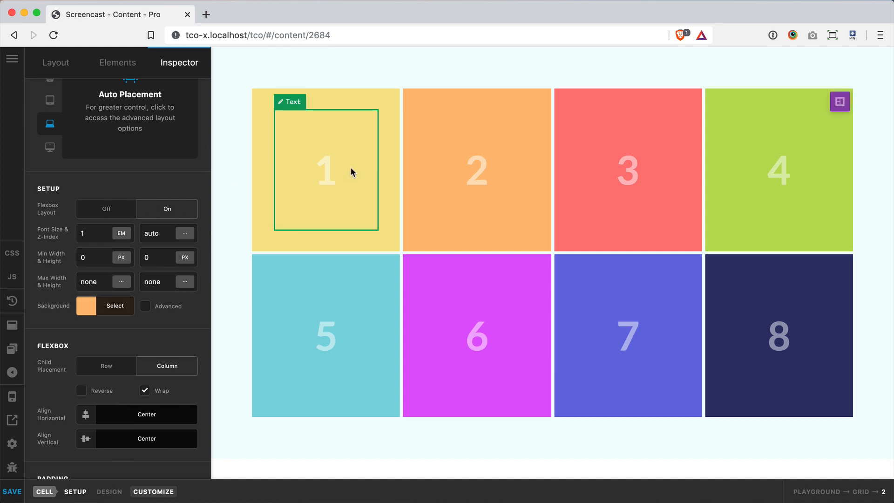
{"action": "left_click", "coordinate": [305, 238]}
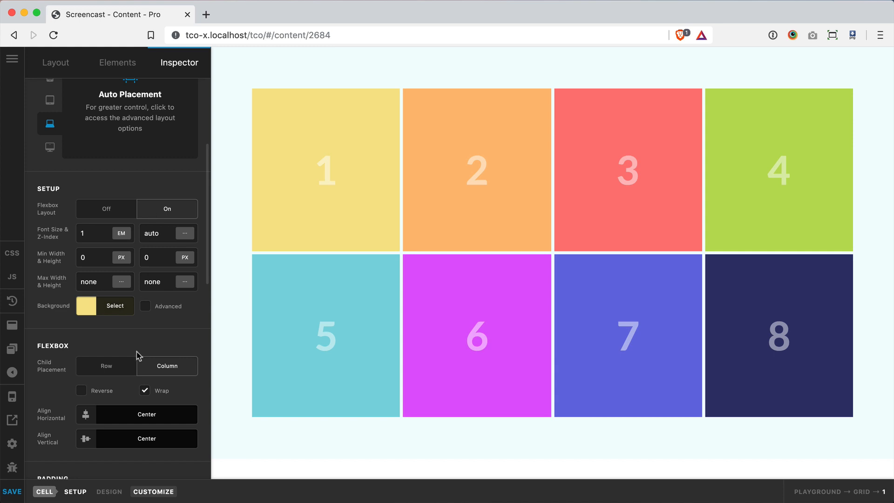
{"action": "scroll", "coordinate": [138, 356], "scroll_direction": "down", "scroll_amount": 2}
{"action": "left_click", "coordinate": [148, 328]}
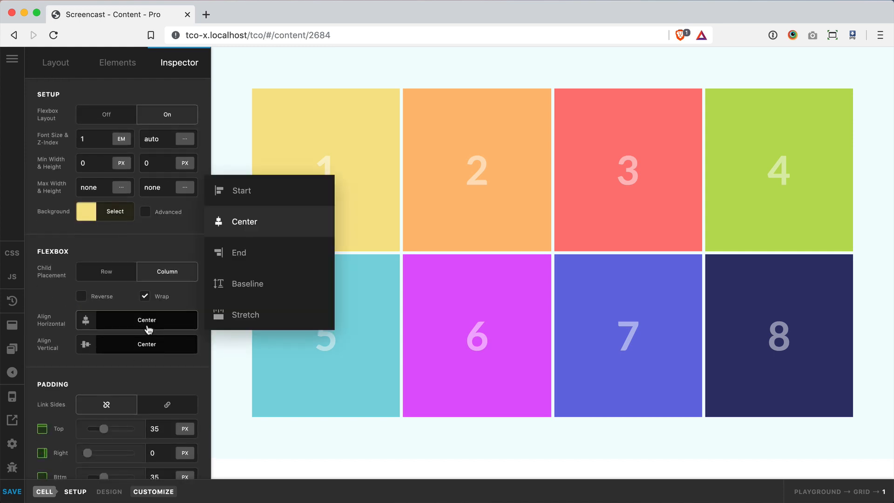
{"action": "left_click", "coordinate": [255, 193]}
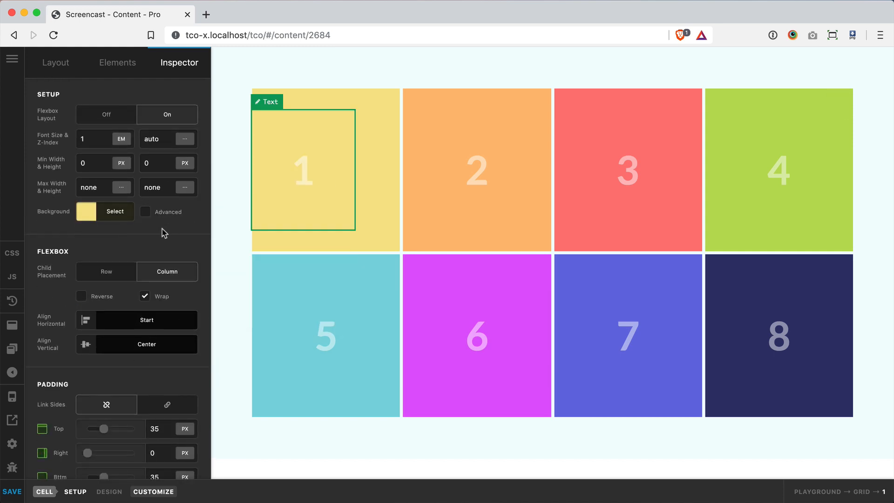
{"action": "left_click", "coordinate": [177, 320]}
{"action": "left_click", "coordinate": [259, 230]}
Set cell 1's vertical flexbox alignment to Start, and return it to Center.
{"action": "left_click", "coordinate": [156, 343]}
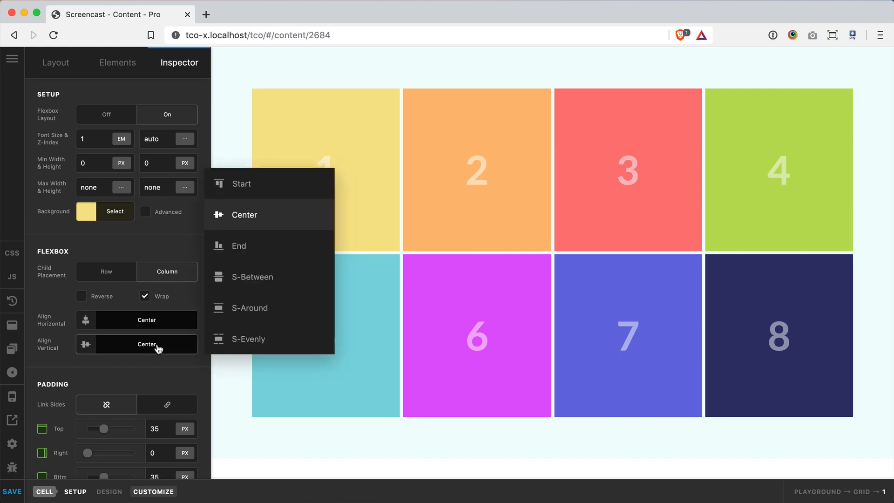
{"action": "left_click", "coordinate": [265, 192]}
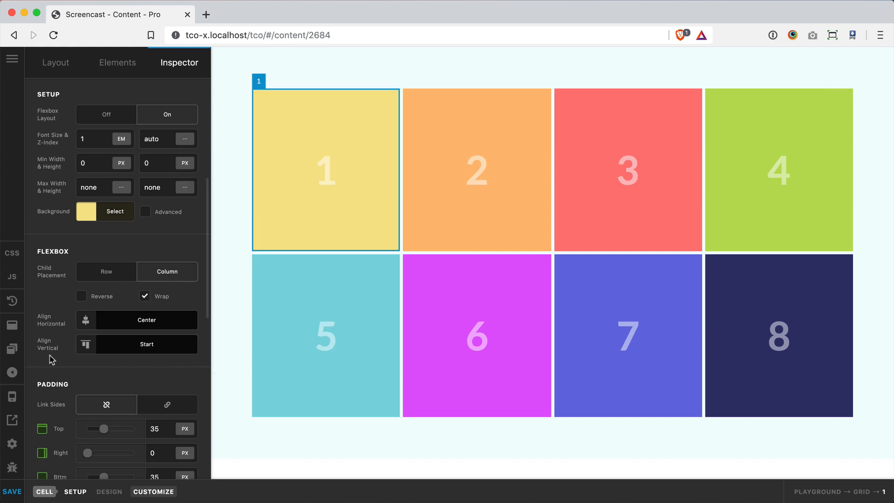
{"action": "left_click", "coordinate": [146, 344]}
{"action": "left_click", "coordinate": [254, 213]}
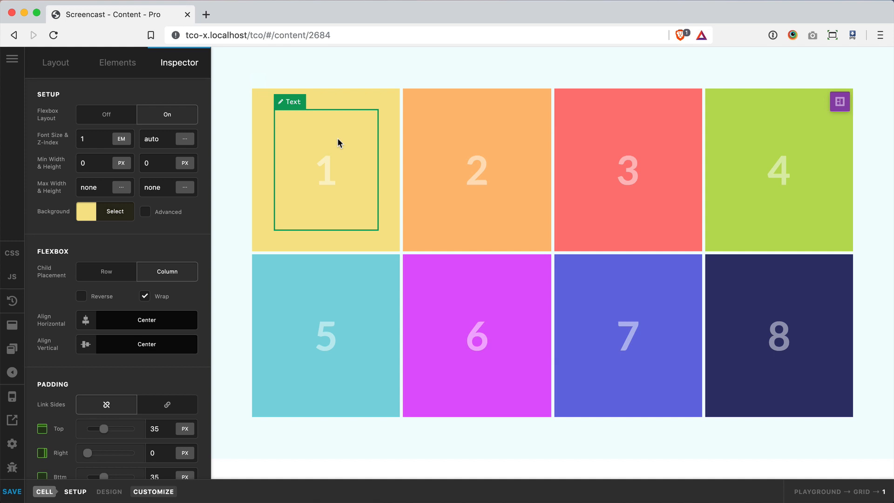
View cell 1's position copy and apply options, and reveal its advanced layout options.
{"action": "scroll", "coordinate": [180, 243], "scroll_direction": "up", "scroll_amount": 6}
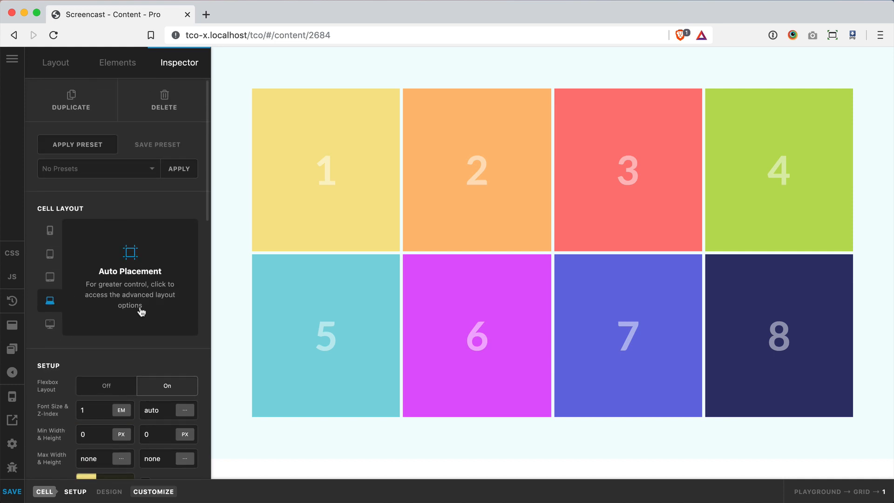
{"action": "left_click", "coordinate": [93, 312]}
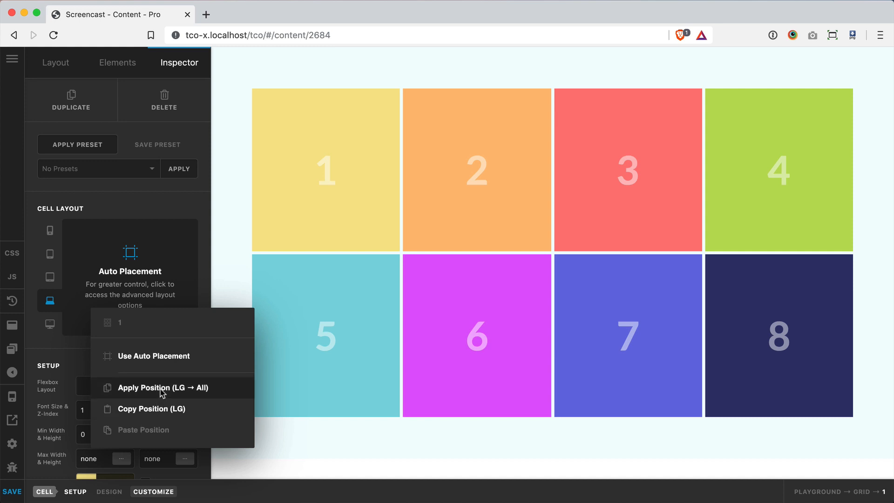
{"action": "left_click", "coordinate": [104, 296]}
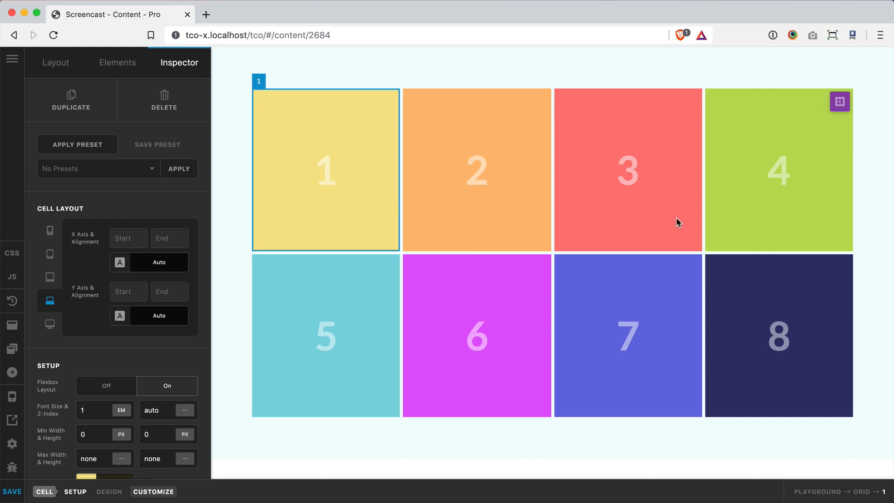
Place cell 8 in the first column and row using the layout overlay, and apply its LG position to all breakpoints.
{"action": "left_click", "coordinate": [839, 102]}
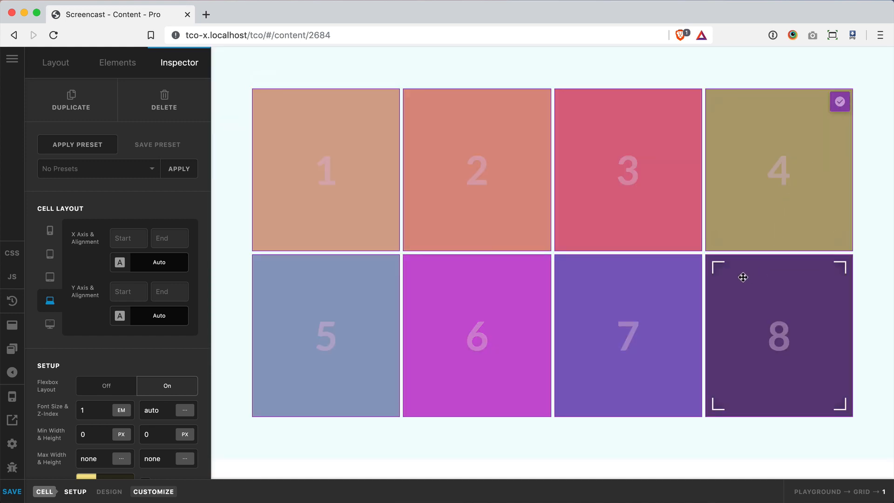
{"action": "left_click_drag", "start_coordinate": [741, 275], "coordinate": [350, 117]}
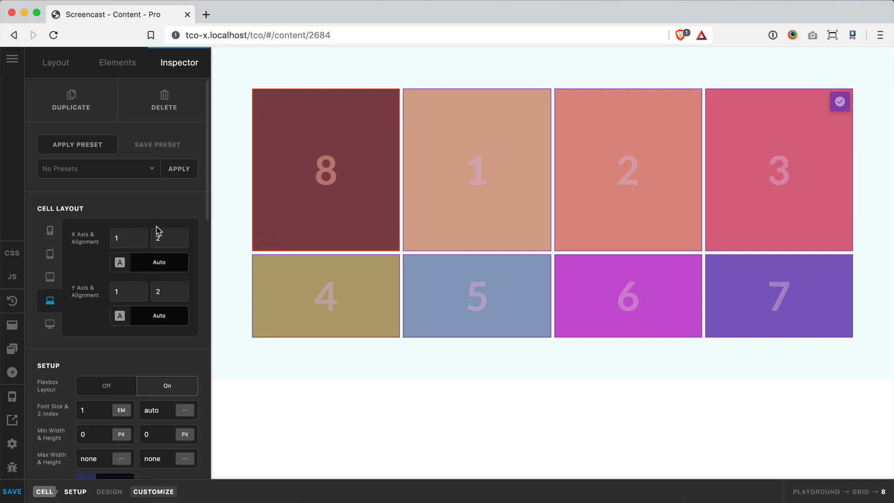
{"action": "right_click", "coordinate": [93, 272]}
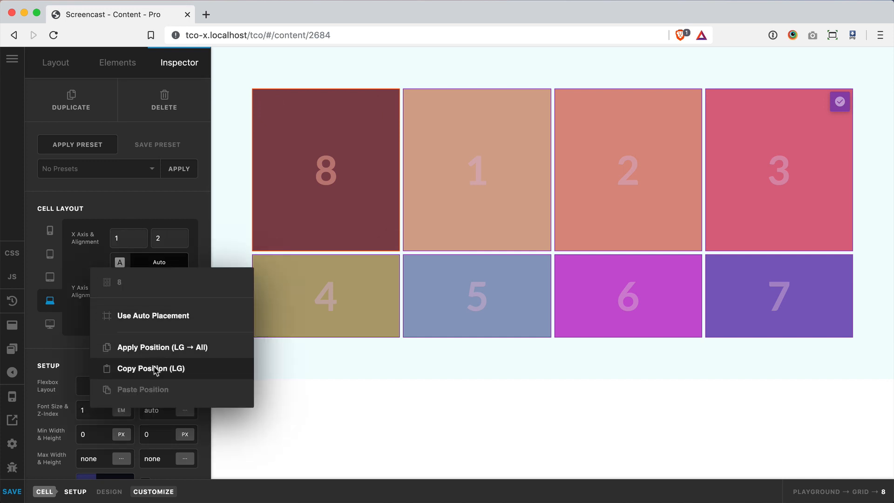
{"action": "left_click", "coordinate": [148, 349]}
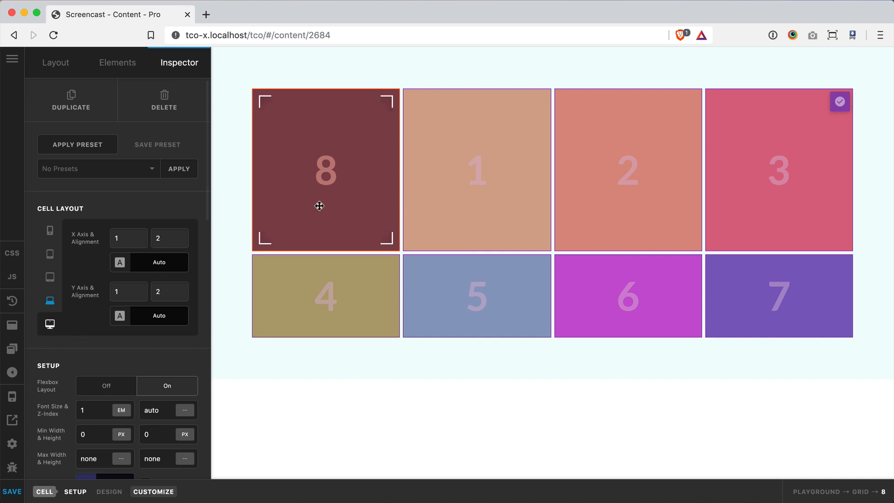
{"action": "left_click", "coordinate": [839, 101]}
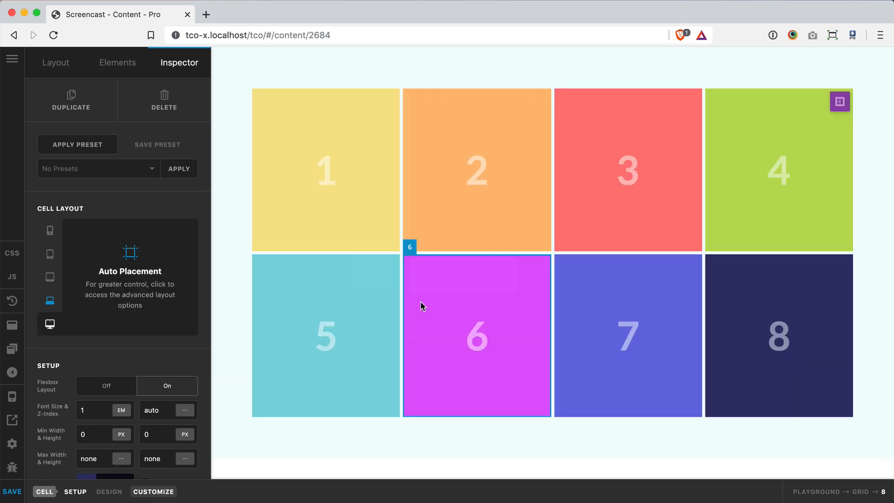
Select the grid, check its MD layout, and copy its LG layout.
{"action": "left_click", "coordinate": [400, 252]}
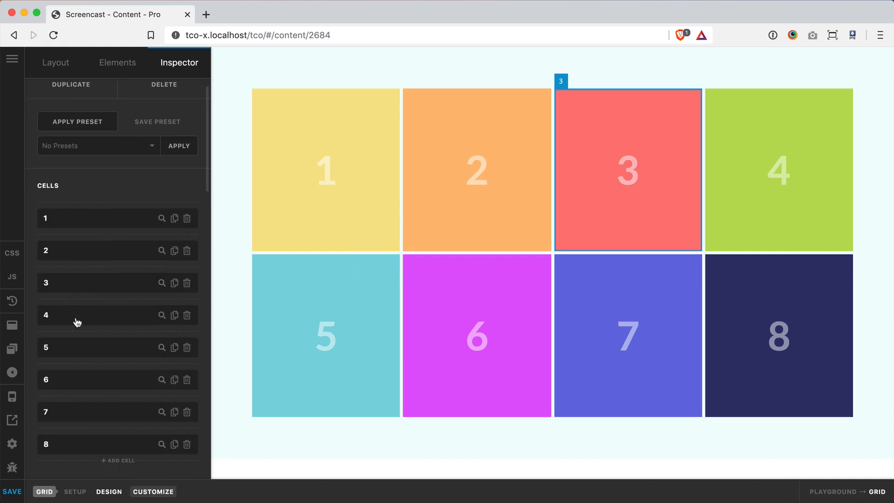
{"action": "scroll", "coordinate": [77, 316], "scroll_direction": "down", "scroll_amount": 10}
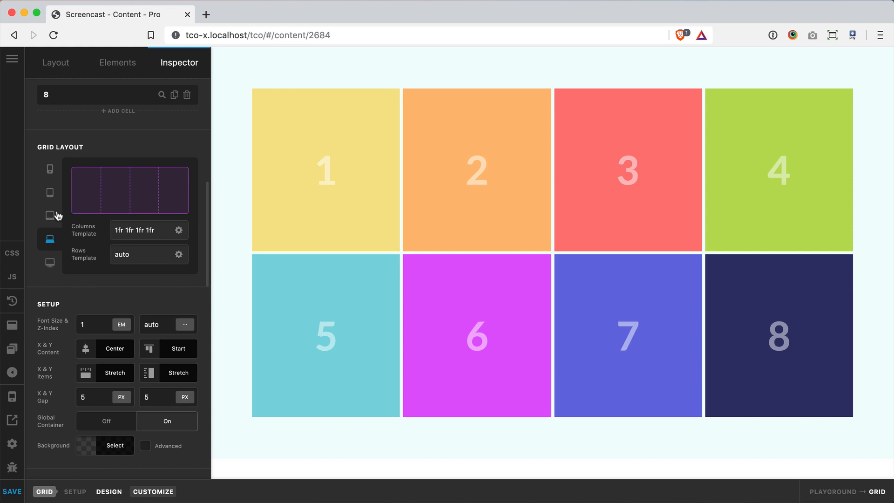
{"action": "left_click", "coordinate": [50, 225]}
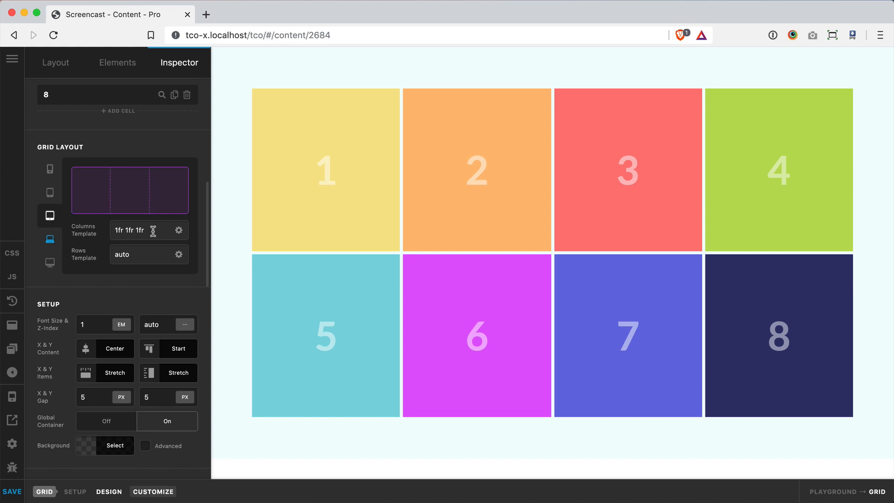
{"action": "left_click", "coordinate": [54, 242]}
{"action": "right_click", "coordinate": [90, 244]}
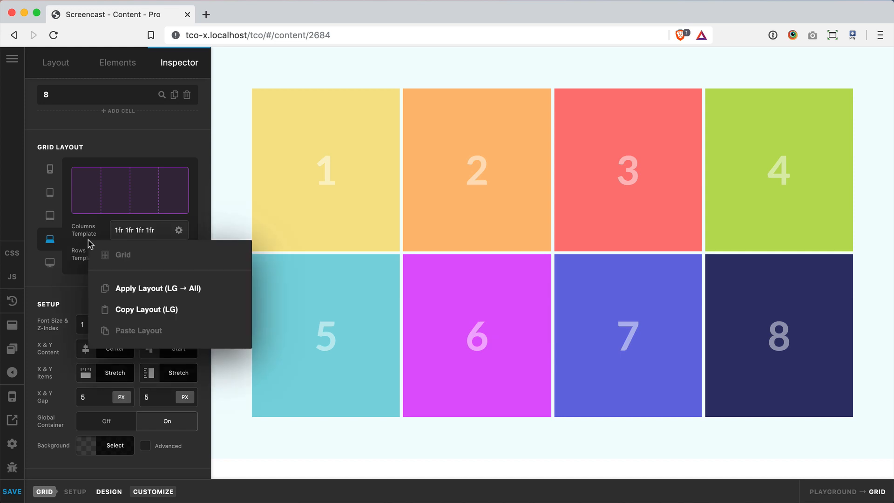
{"action": "left_click", "coordinate": [157, 309]}
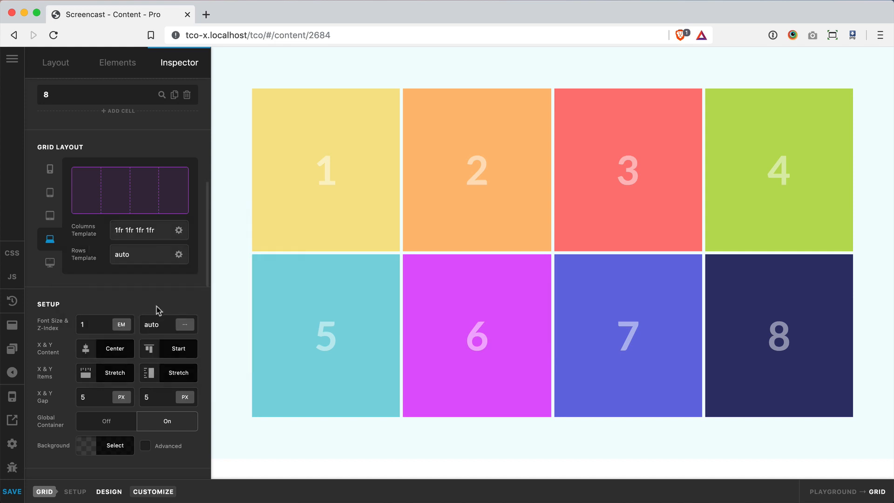
Switch the grid layout to the MD breakpoint and view its options for applying, copying and pasting a layout.
{"action": "right_click", "coordinate": [54, 222]}
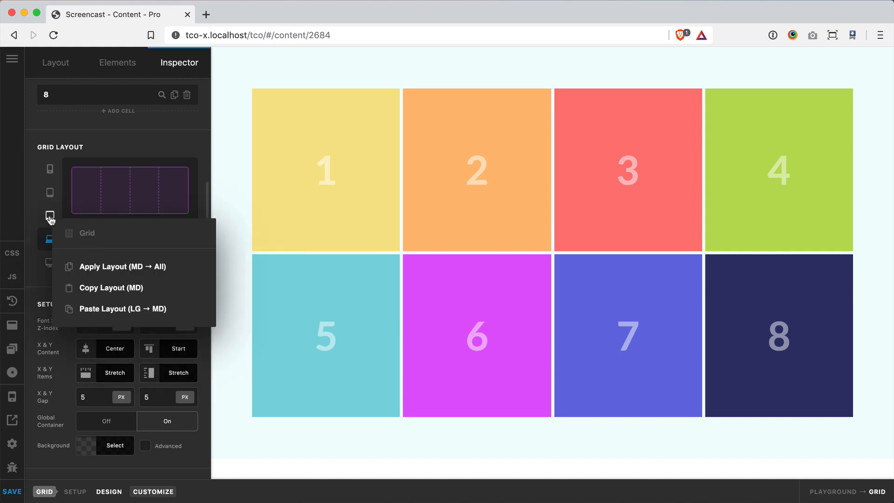
{"action": "left_click", "coordinate": [50, 218]}
{"action": "right_click", "coordinate": [76, 221]}
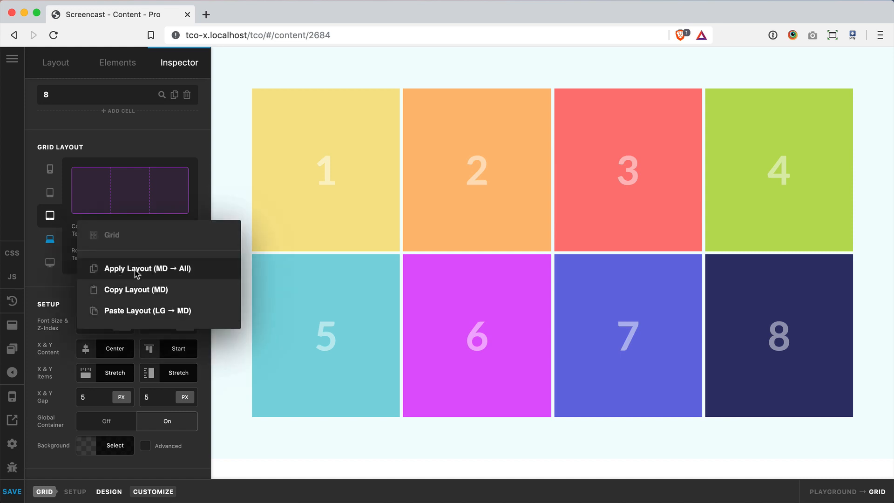
{"action": "left_click", "coordinate": [69, 221]}
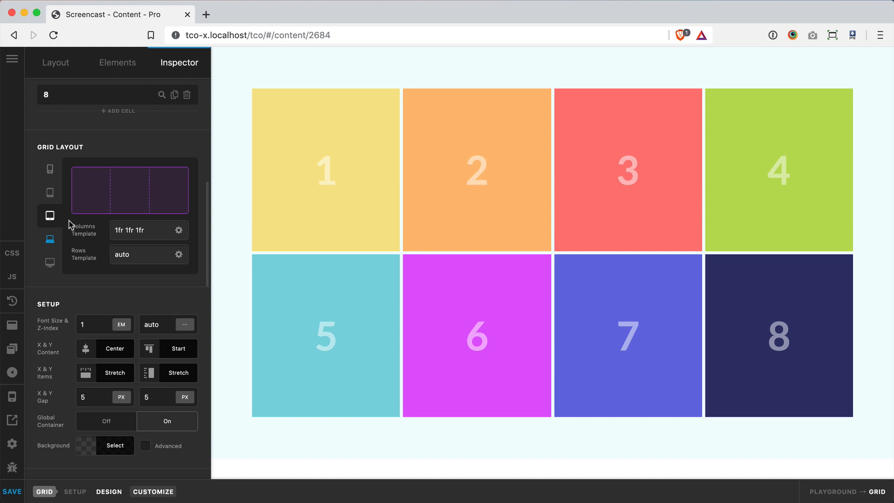
View the ordering and placement options for cell 1, dismiss them, and select the surrounding section.
{"action": "scroll", "coordinate": [91, 255], "scroll_direction": "up", "scroll_amount": 6}
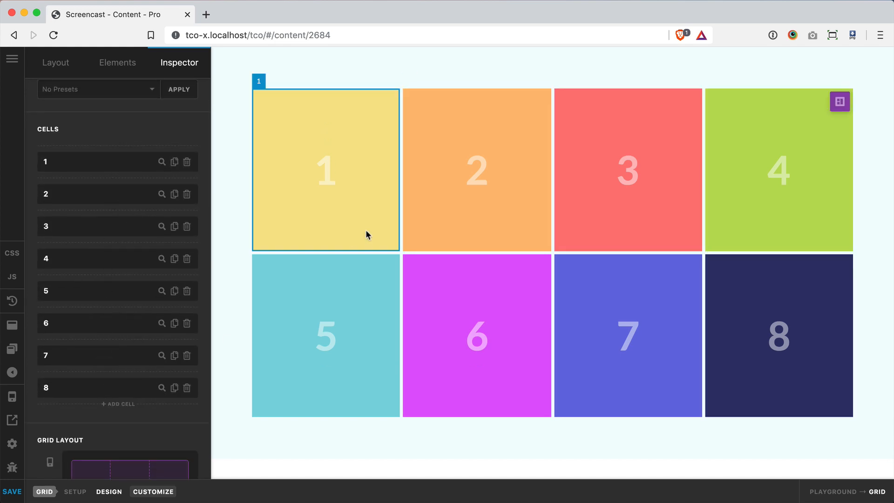
{"action": "right_click", "coordinate": [382, 240]}
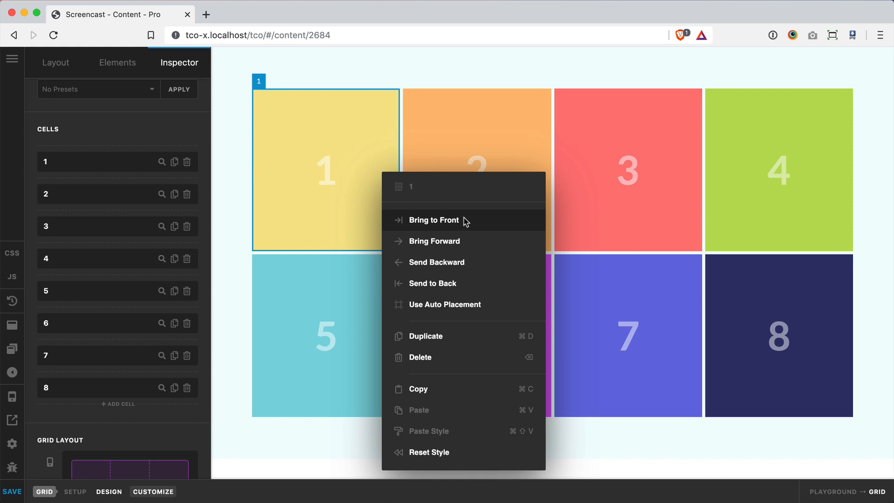
{"action": "left_click", "coordinate": [236, 237]}
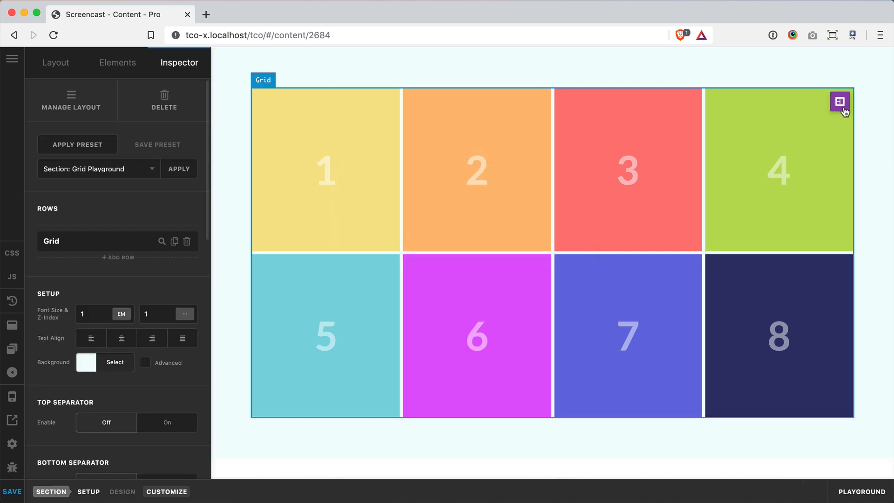
In the layout overlay, stretch cell 2 across columns 2 and 3 and cell 1 across columns 1 and 2 so they overlap.
{"action": "left_click", "coordinate": [842, 108]}
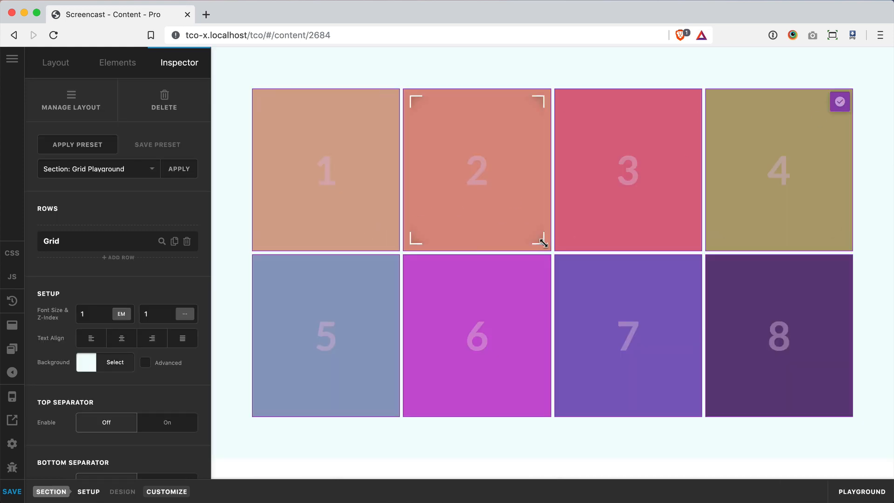
{"action": "left_click_drag", "start_coordinate": [543, 243], "coordinate": [652, 240]}
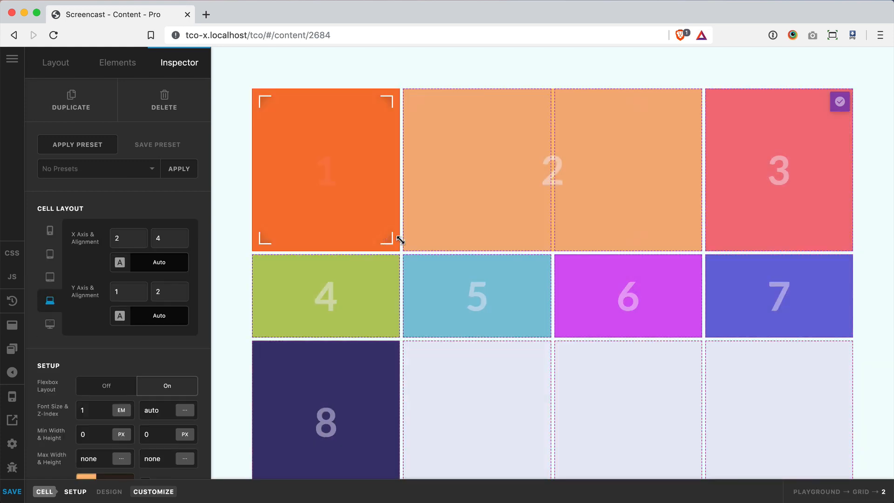
{"action": "left_click_drag", "start_coordinate": [397, 239], "coordinate": [494, 240]}
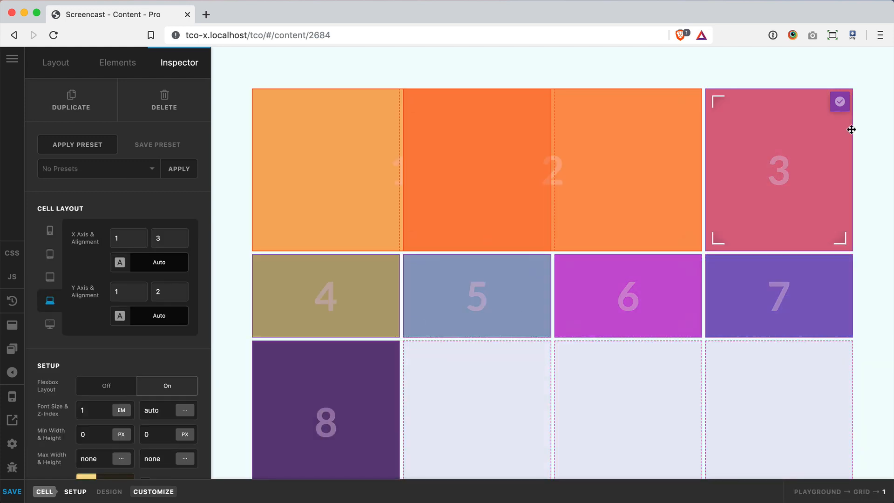
{"action": "left_click", "coordinate": [839, 103]}
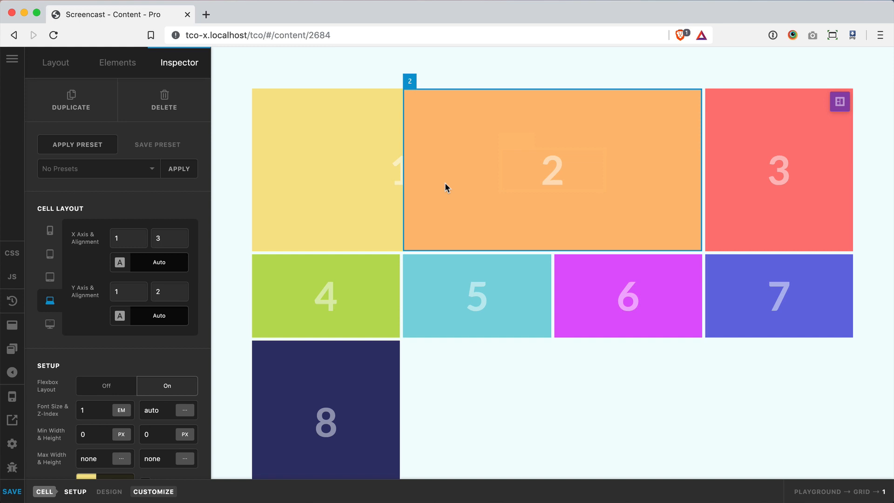
Set cell 1's z-index to 2, and return it to auto.
{"action": "double_click", "coordinate": [160, 410]}
{"action": "type", "text": "2"}
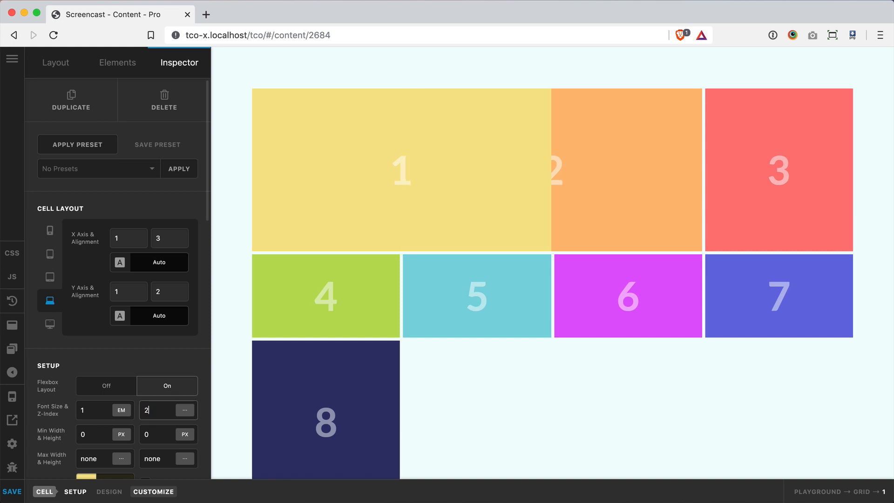
{"action": "double_click", "coordinate": [157, 411]}
{"action": "type", "text": "auto"}
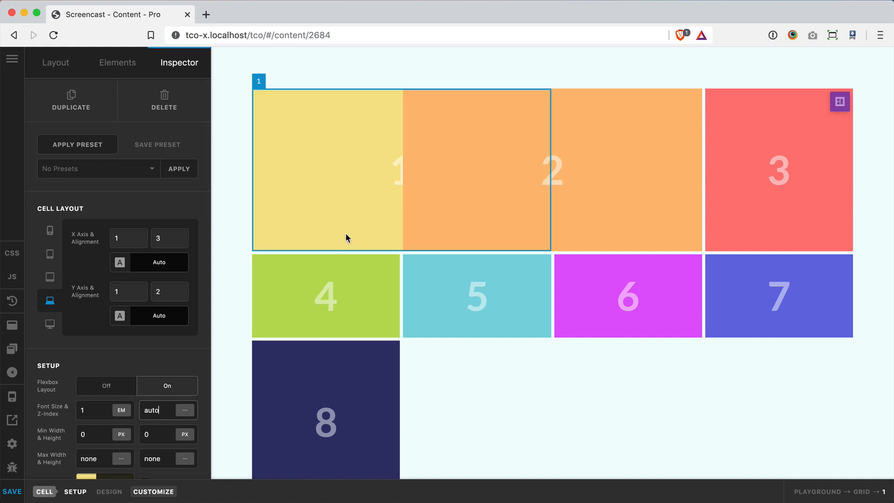
Select the grid and bring cell 1 forward one place in the cell order.
{"action": "left_click", "coordinate": [345, 251]}
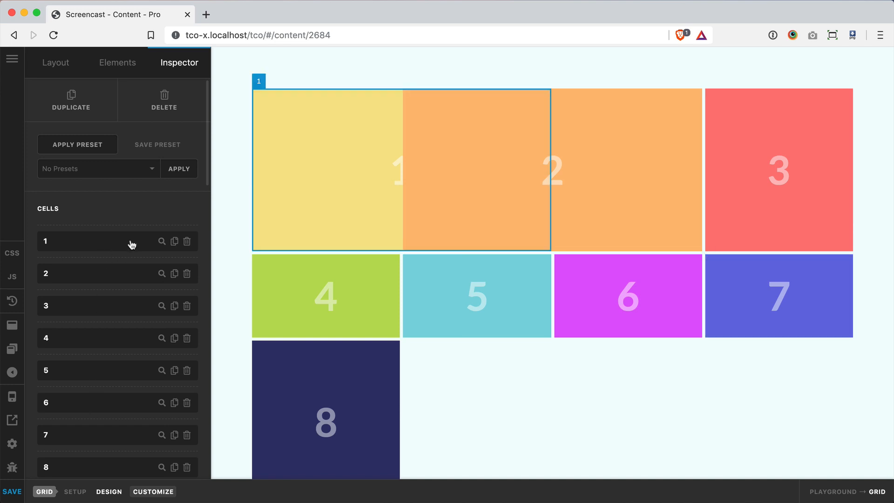
{"action": "right_click", "coordinate": [283, 243]}
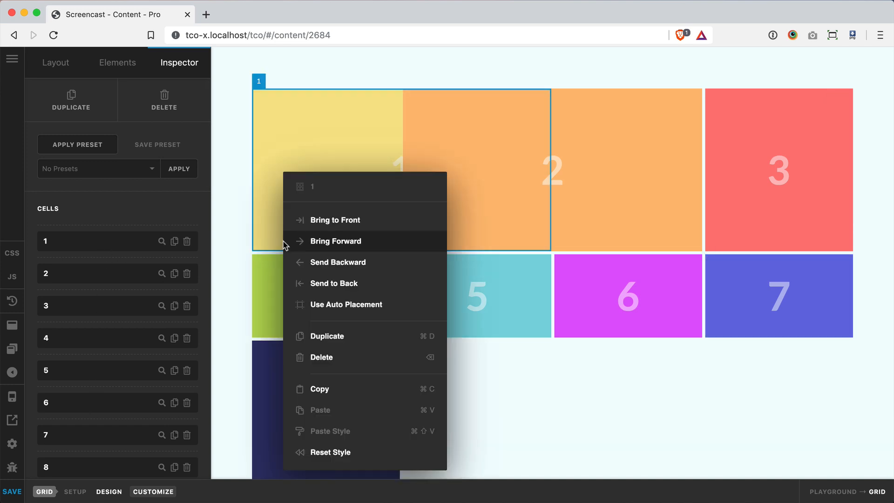
{"action": "left_click", "coordinate": [363, 240]}
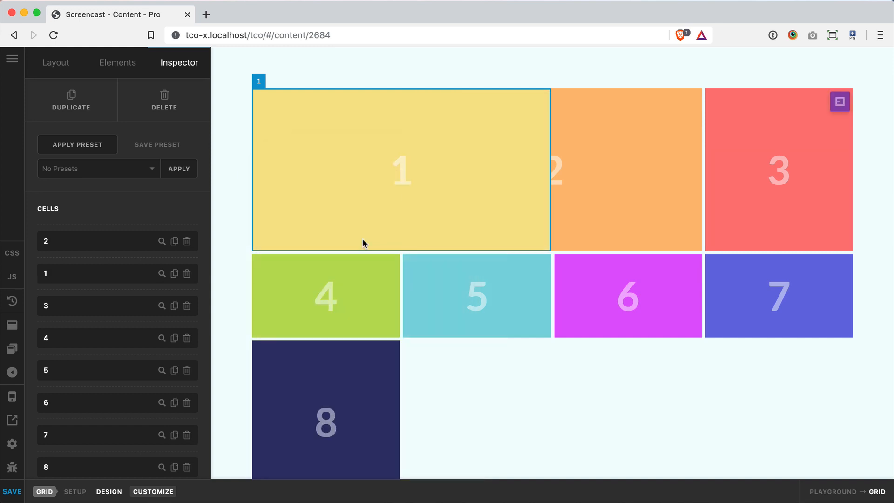